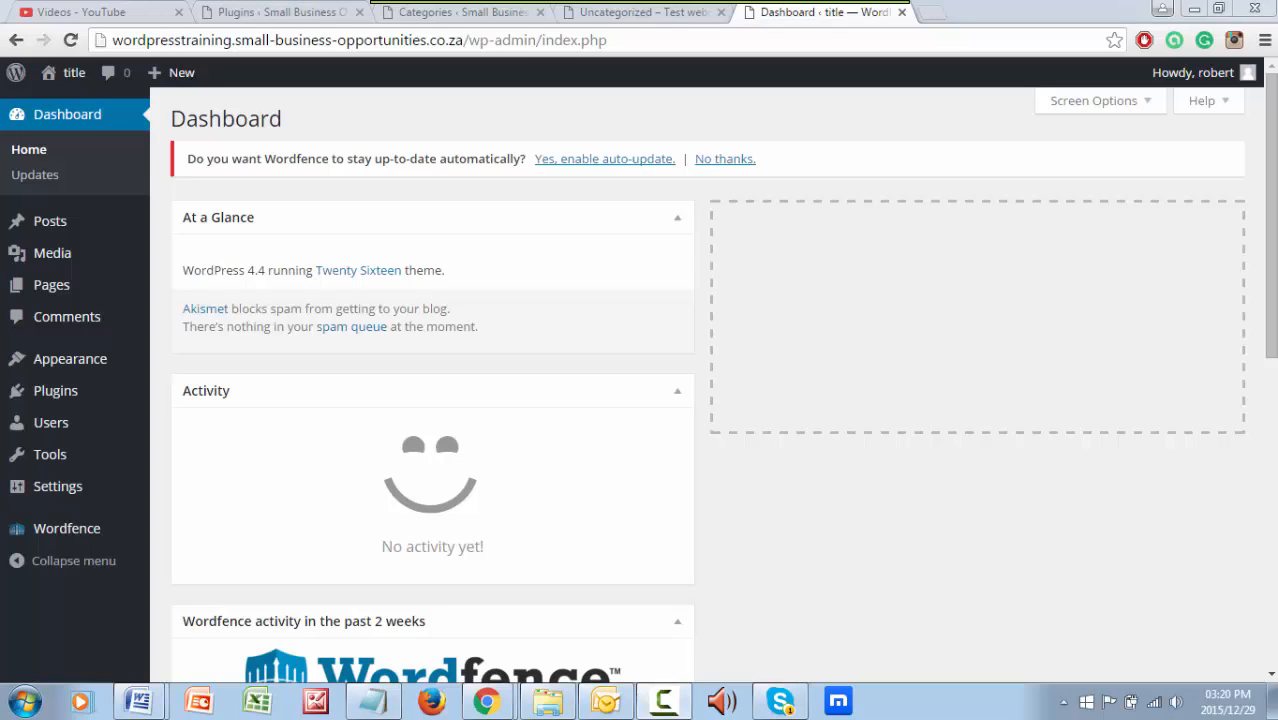
Step: Enable automatic updates for the Wordfence plugin
click(589, 160)
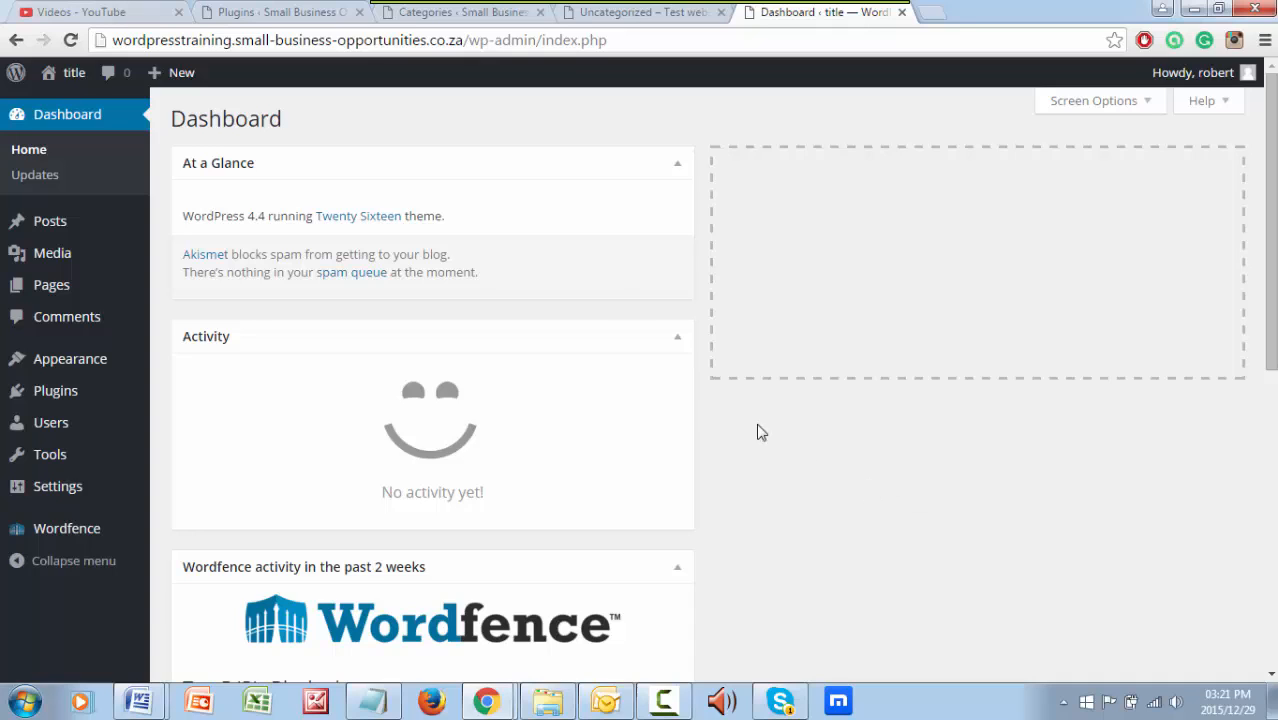
Step: Switch to the Small Business Opportunities admin and visit that site's live home page
click(428, 20)
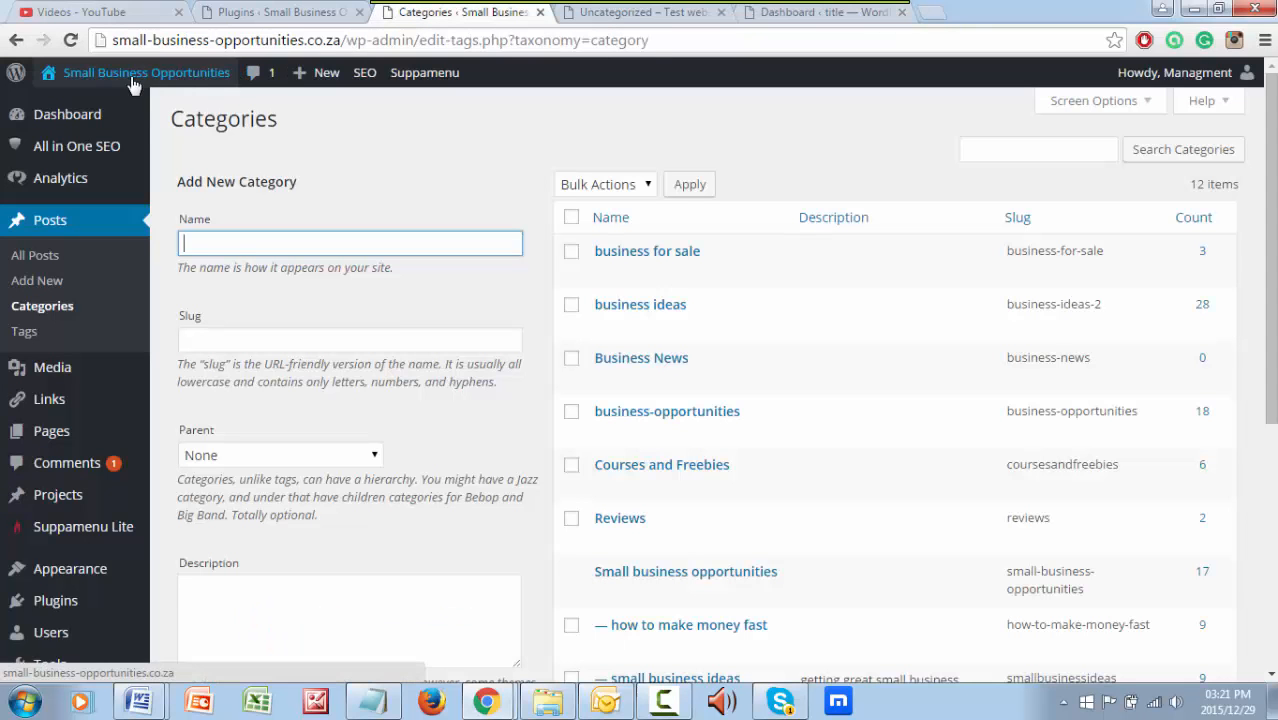
mouse_move(117, 88)
click(77, 105)
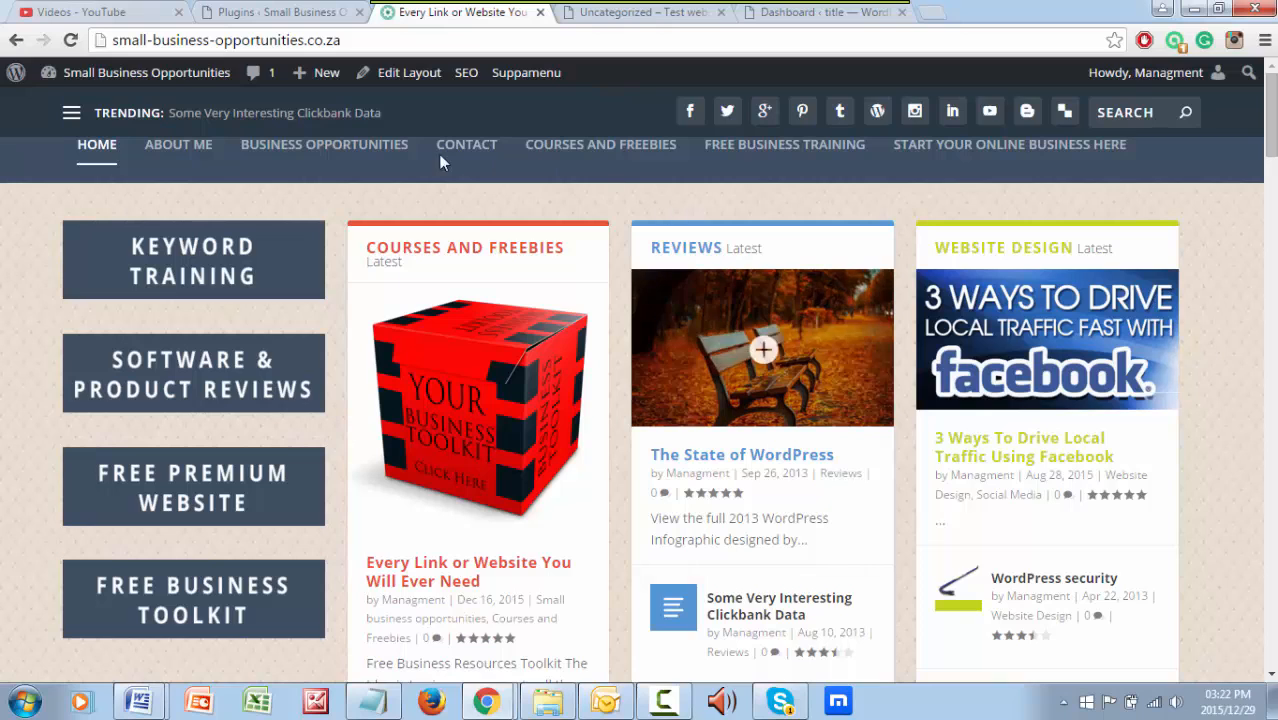
Step: Examine the installed plugins of the Small Business Opportunities site
click(285, 12)
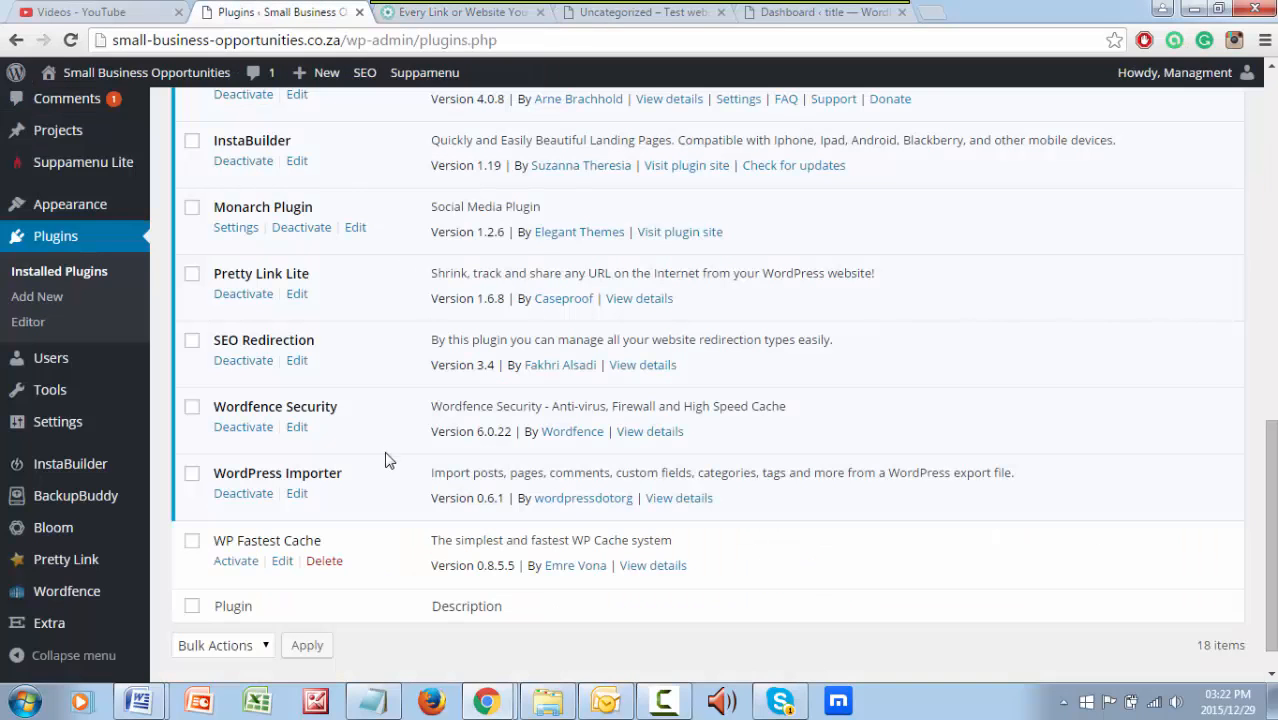
click(277, 228)
scroll(298, 472, up, 2)
scroll(277, 617, up, 3)
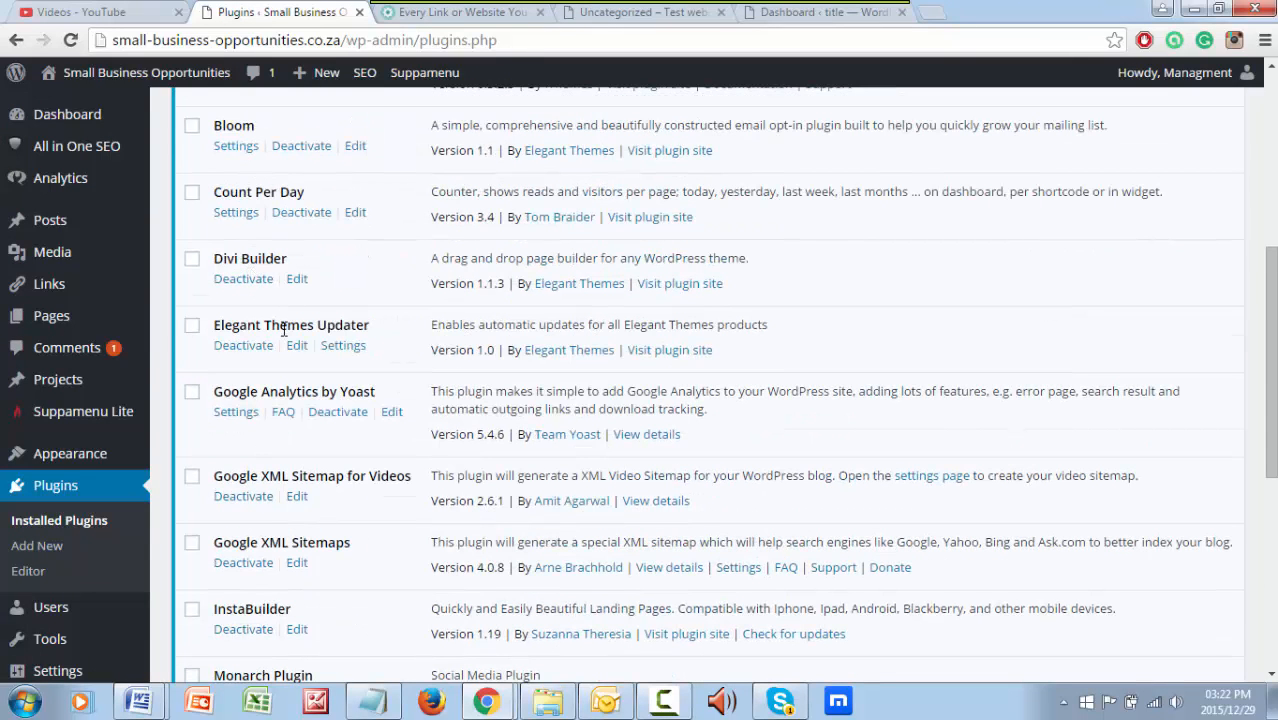
scroll(548, 505, down, 3)
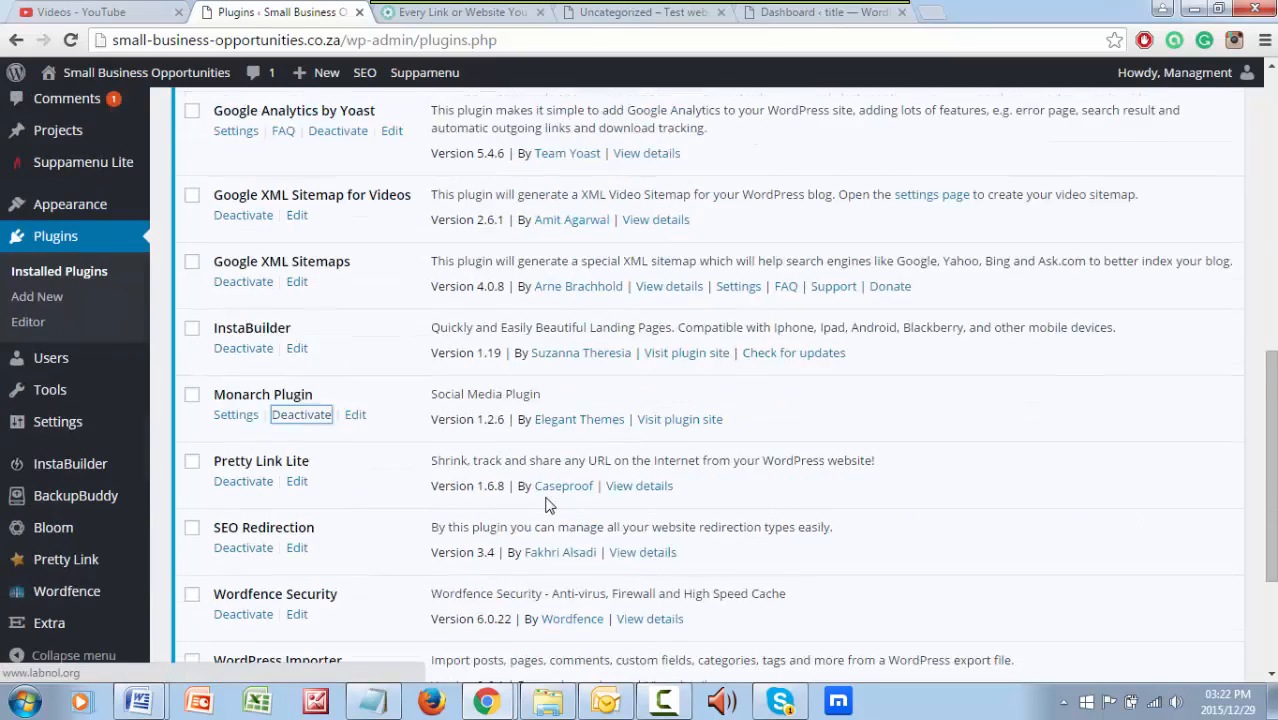
scroll(548, 500, up, 2)
scroll(548, 500, up, 6)
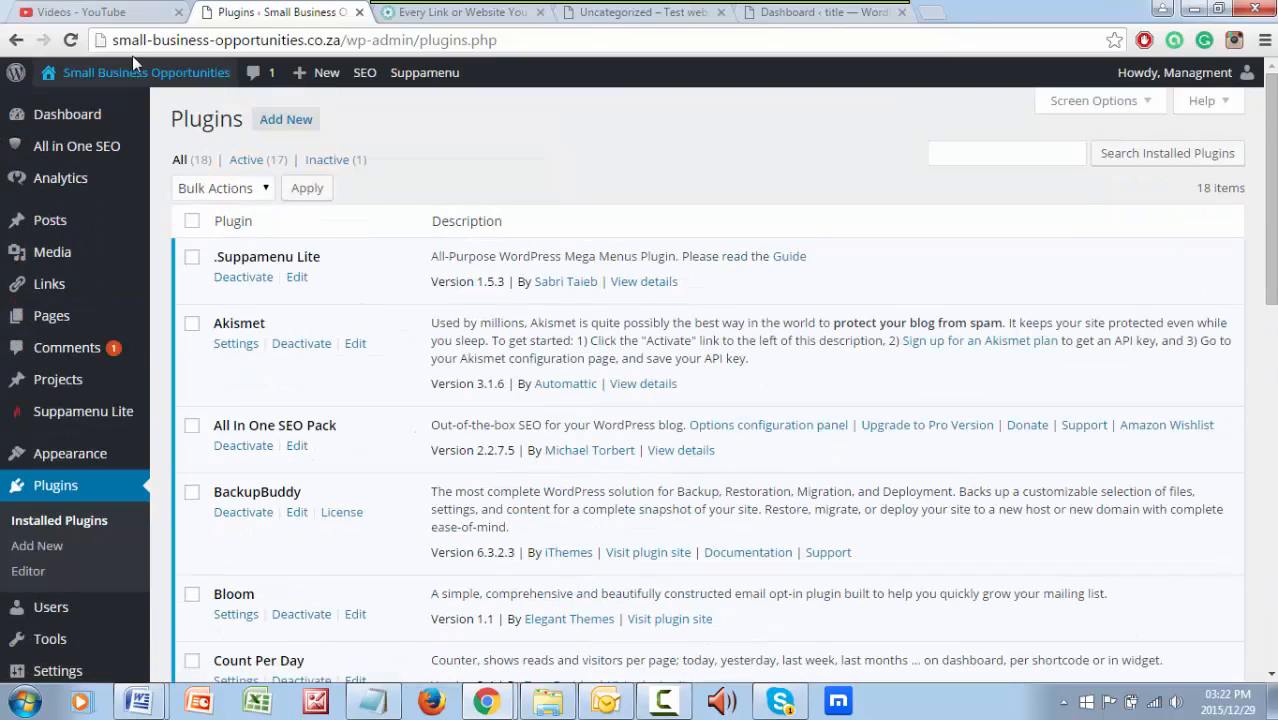
Step: Return to the live Small Business Opportunities home page and look over its layout and content
click(456, 13)
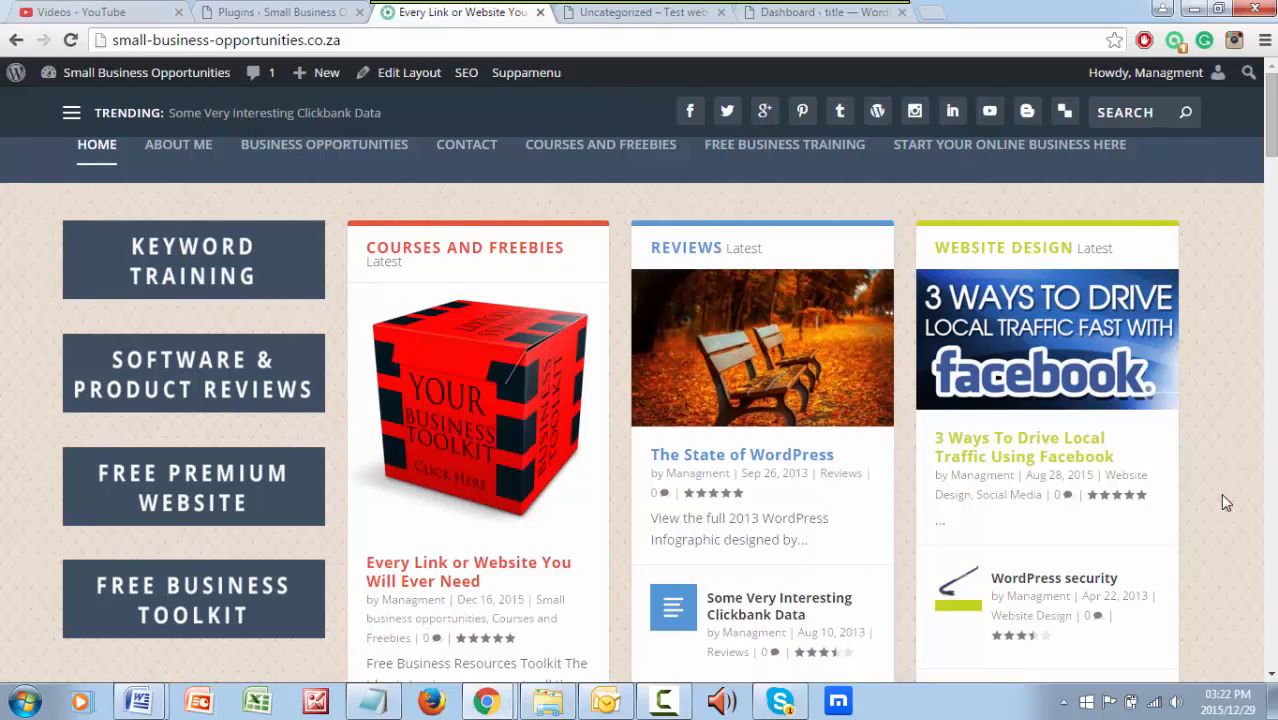
scroll(1227, 498, down, 2)
scroll(1218, 494, down, 3)
scroll(1216, 495, up, 5)
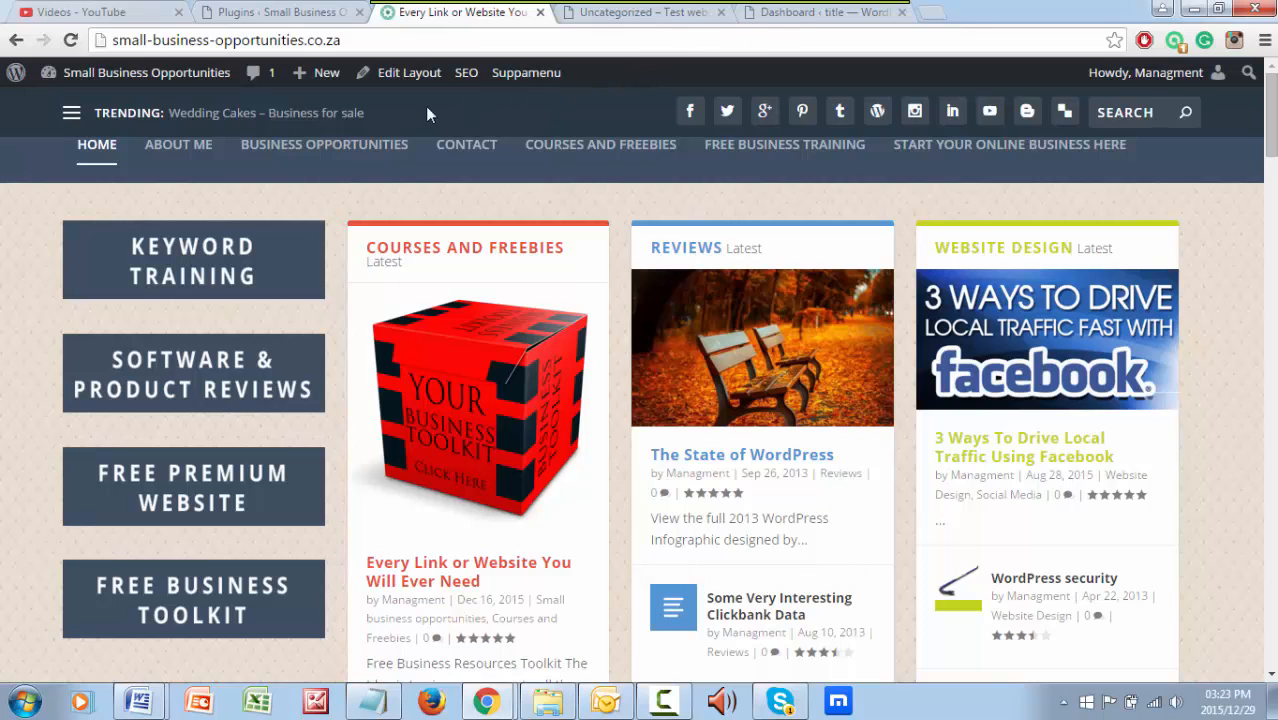
Step: Go back to the training site's dashboard and review its widgets, including the Wordfence activity summary
click(845, 13)
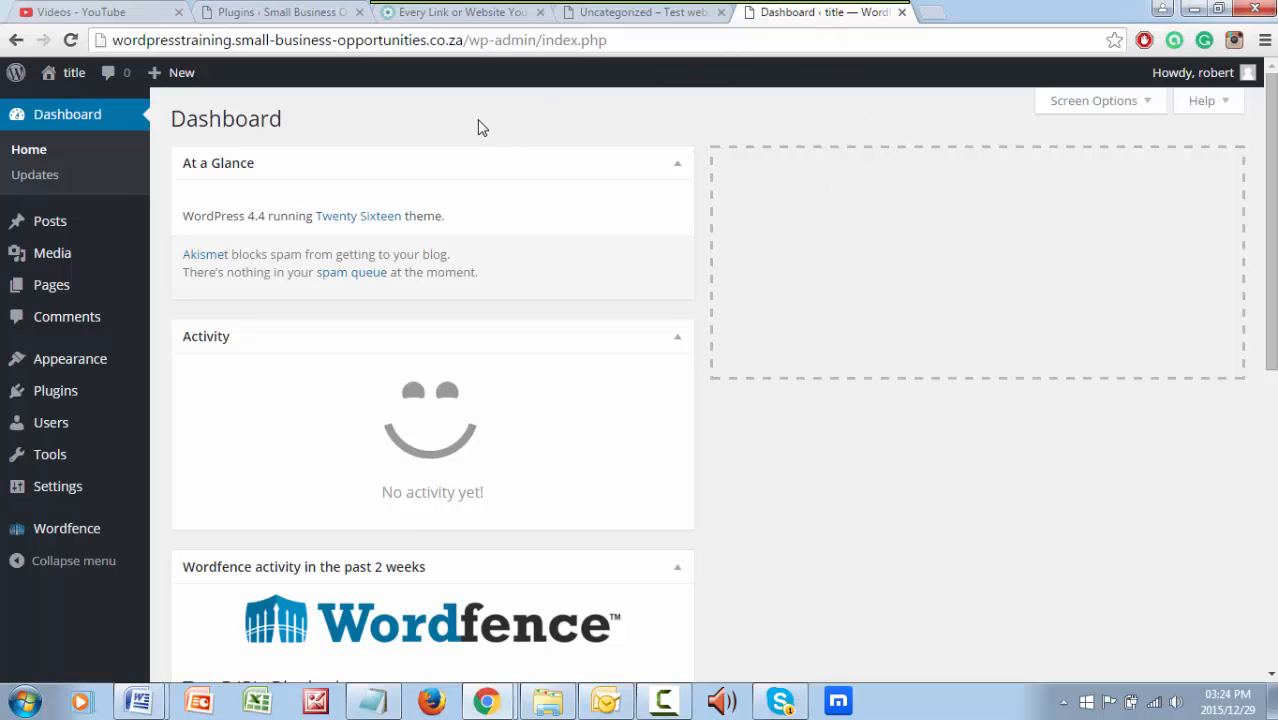
scroll(515, 248, down, 2)
scroll(511, 248, down, 5)
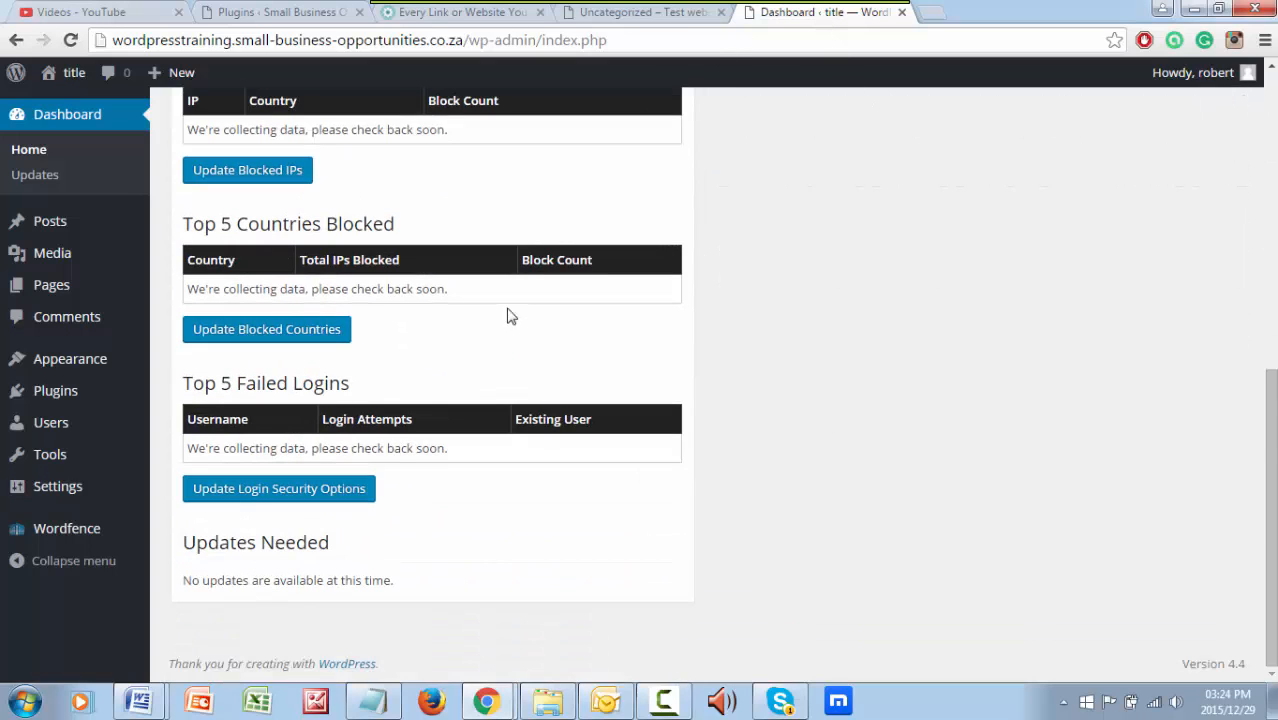
scroll(508, 542, up, 7)
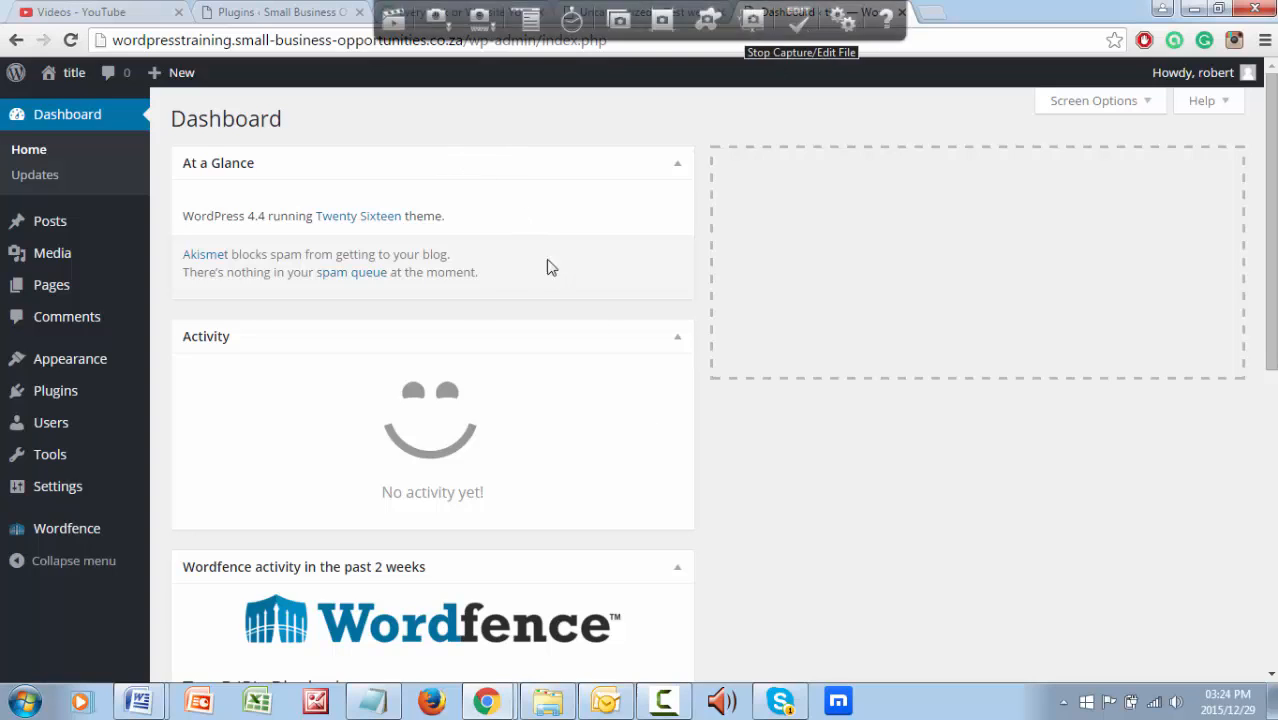
Step: Open the training site's installed themes and activate the Twenty Fourteen theme
mouse_move(103, 368)
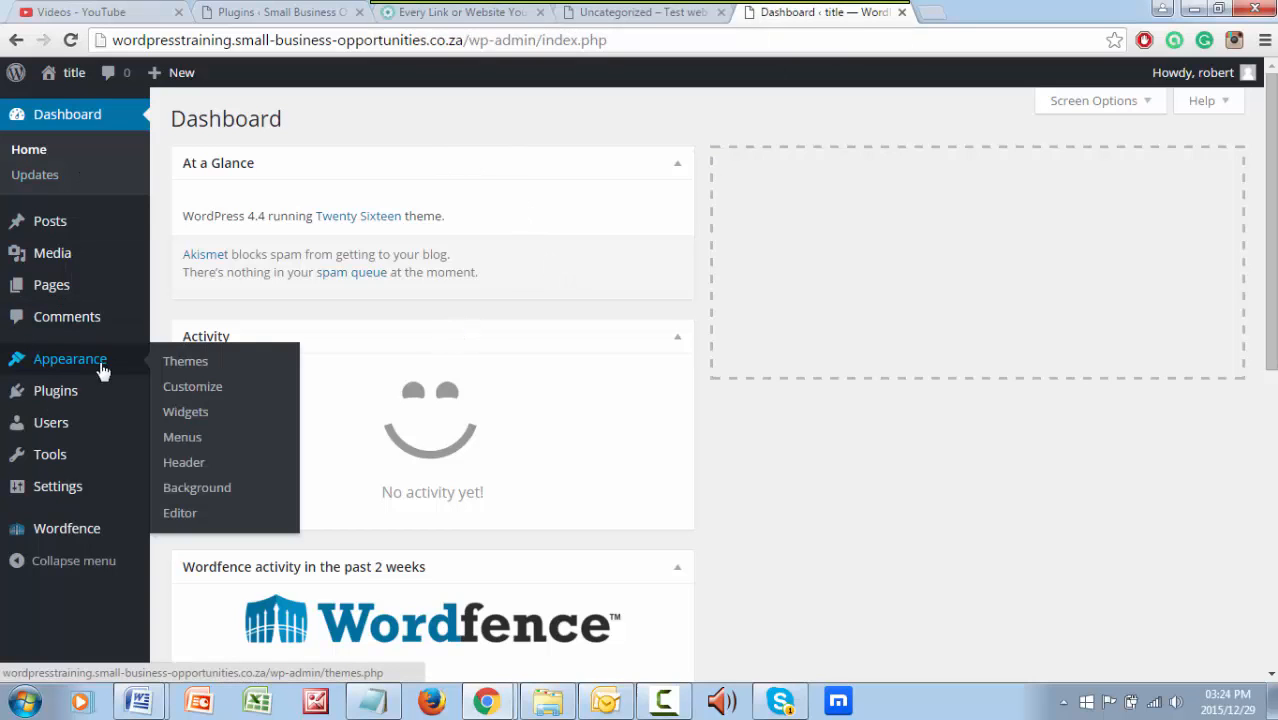
click(177, 365)
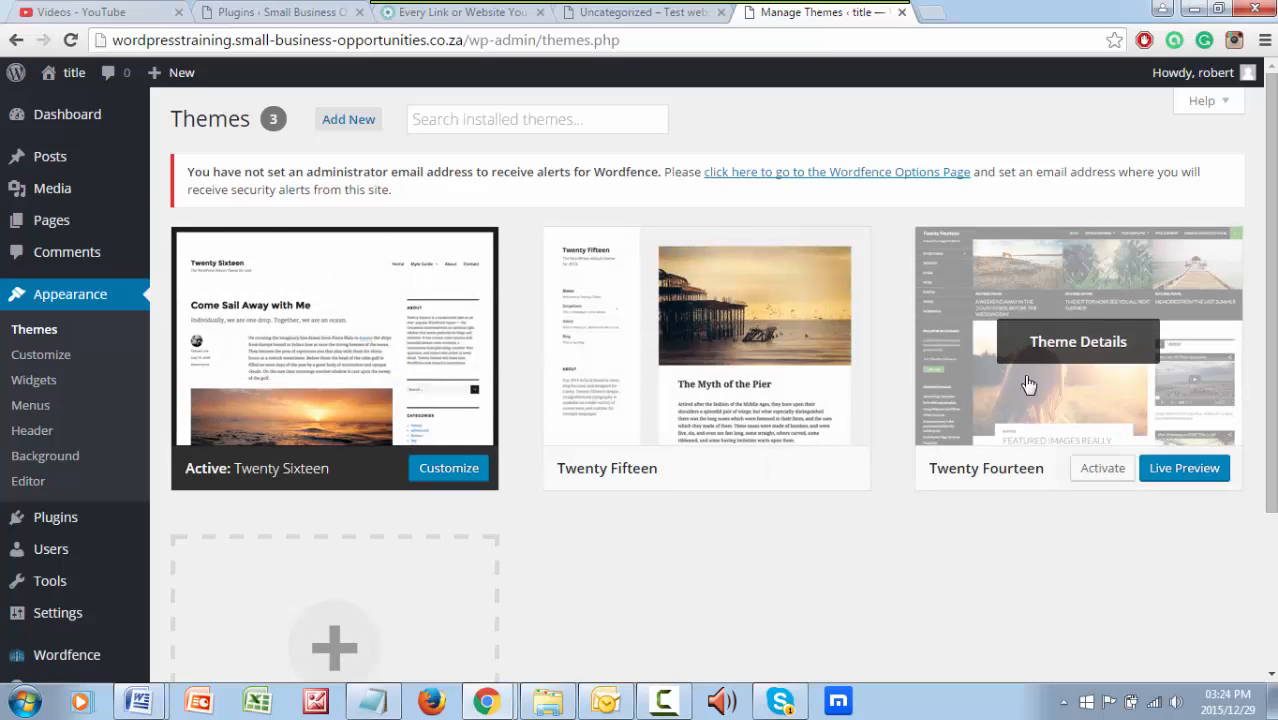
scroll(690, 563, down, 2)
scroll(645, 566, up, 2)
click(1114, 476)
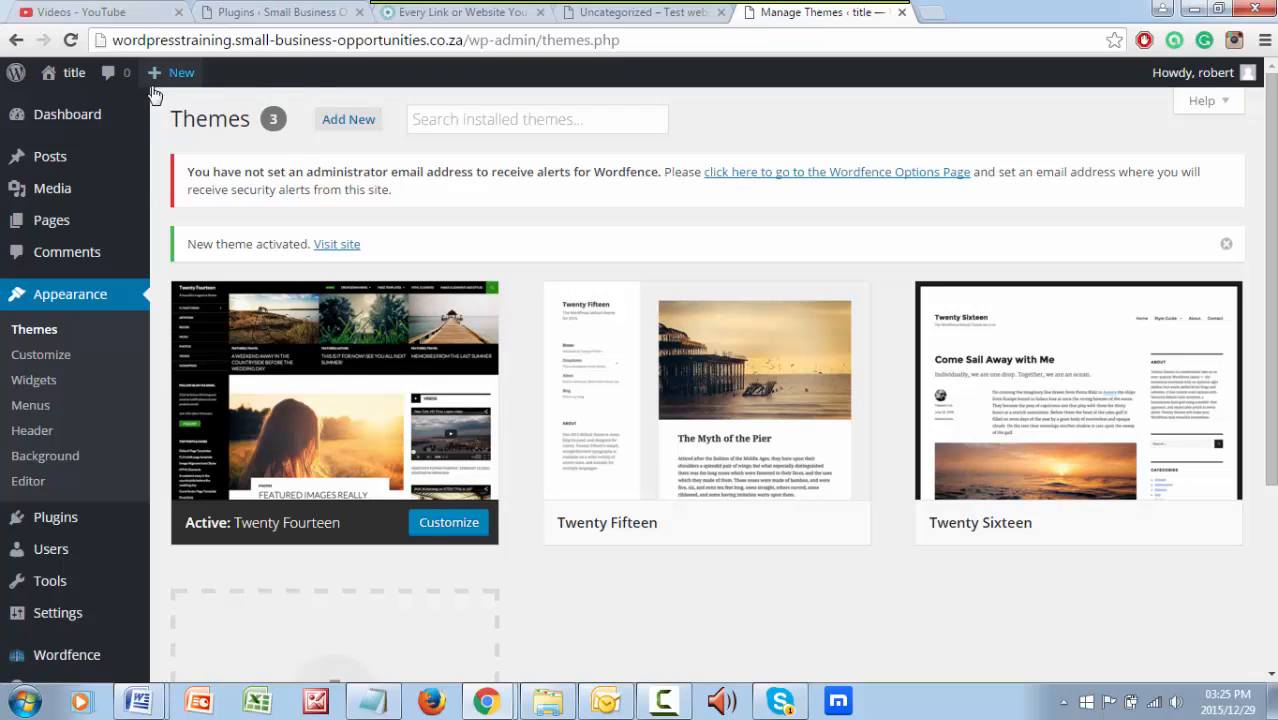
Step: Open the training site's front end in a new browser tab and inspect its look with Twenty Fourteen
mouse_move(66, 74)
right_click(66, 108)
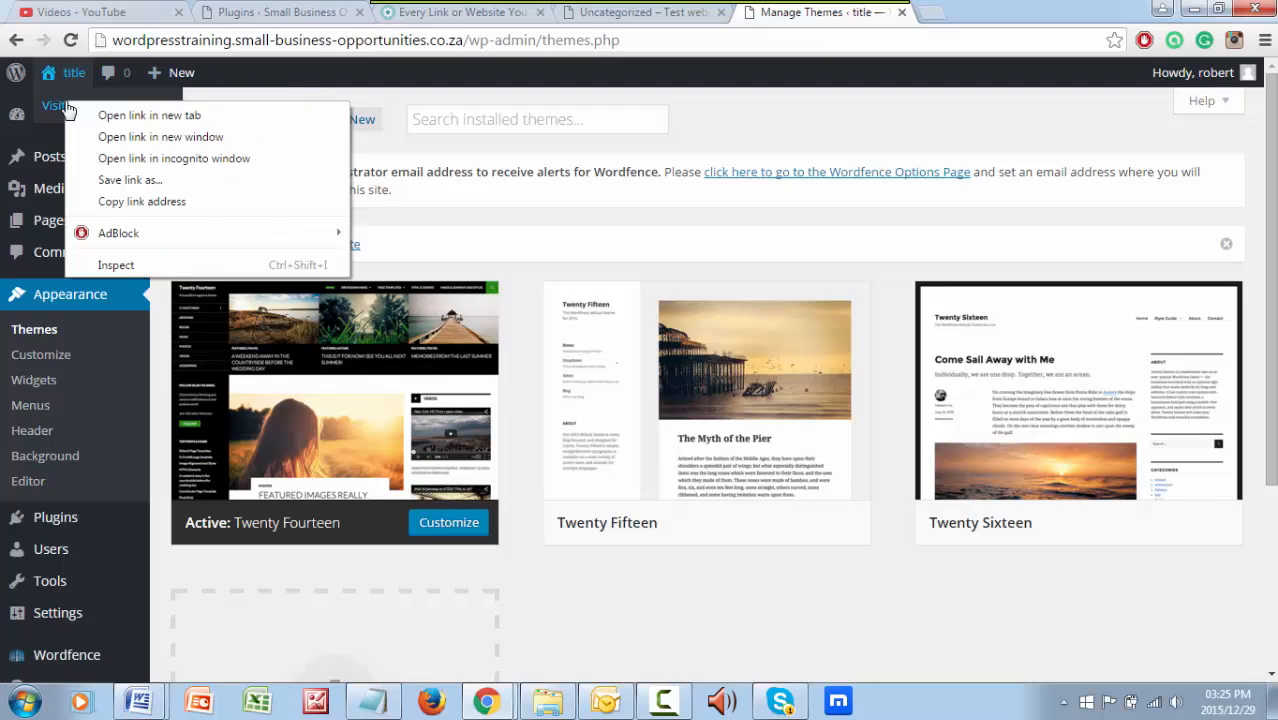
click(110, 114)
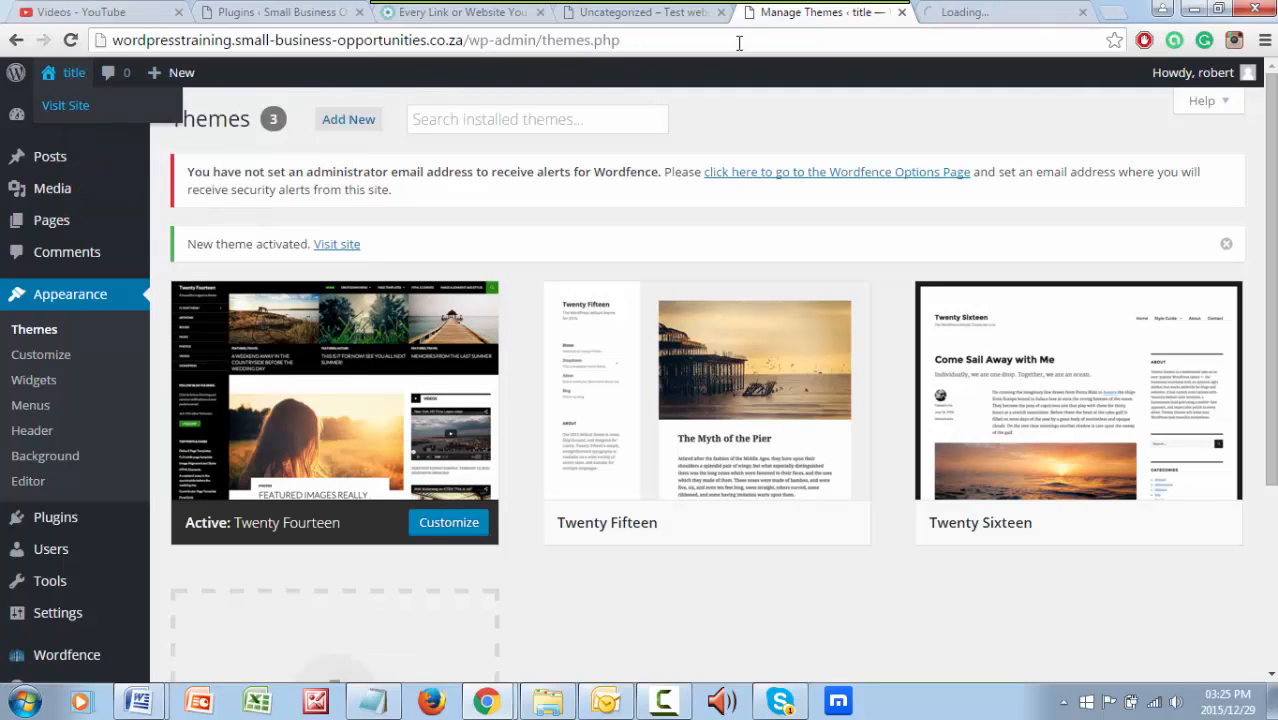
click(1004, 12)
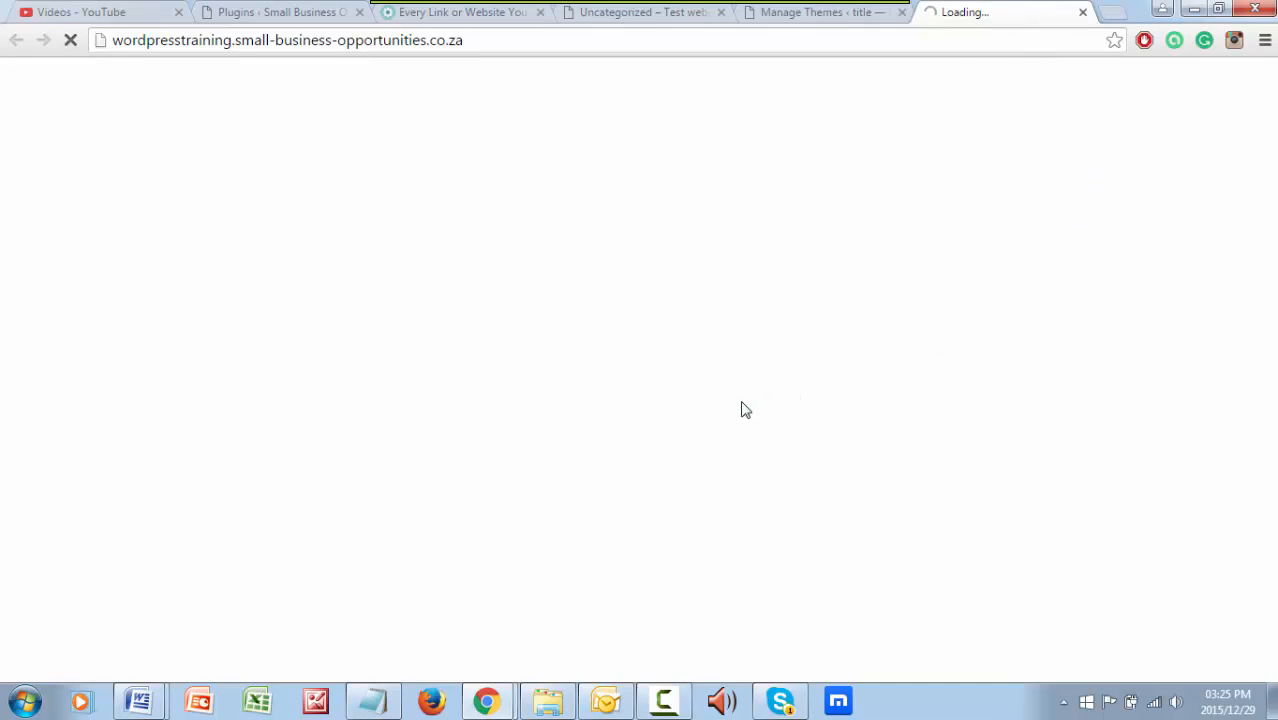
click(839, 14)
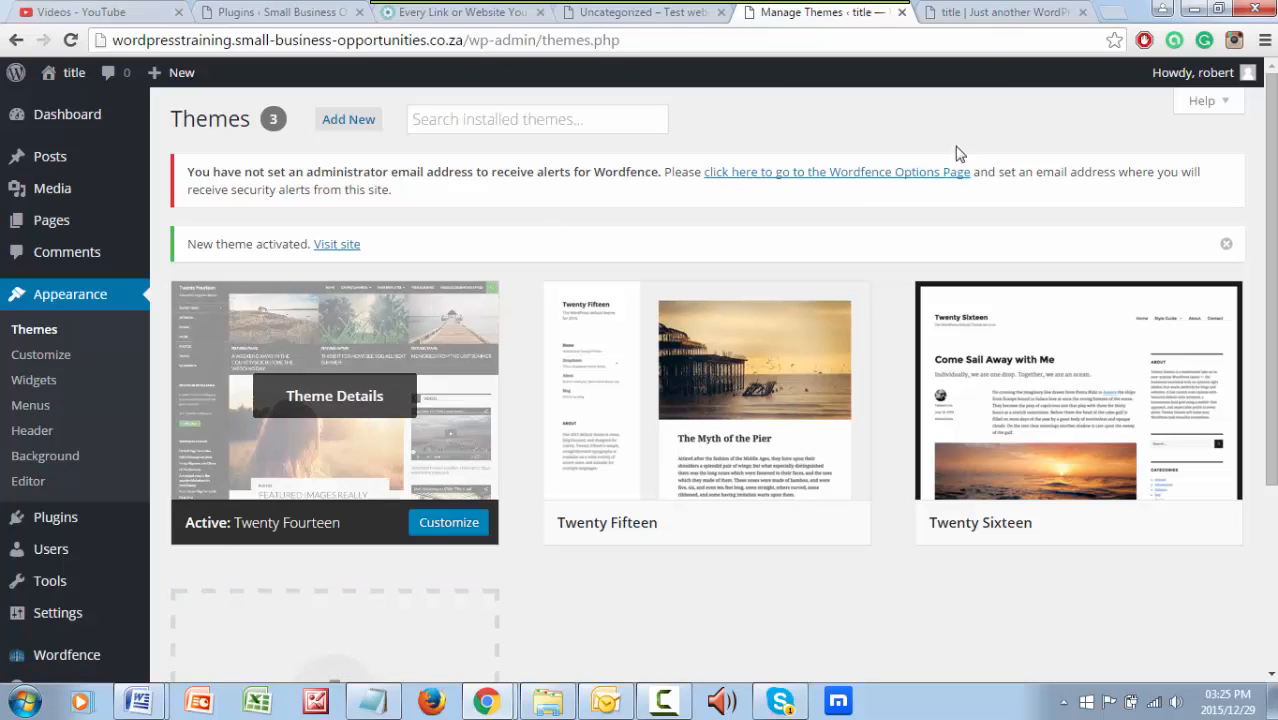
click(1016, 17)
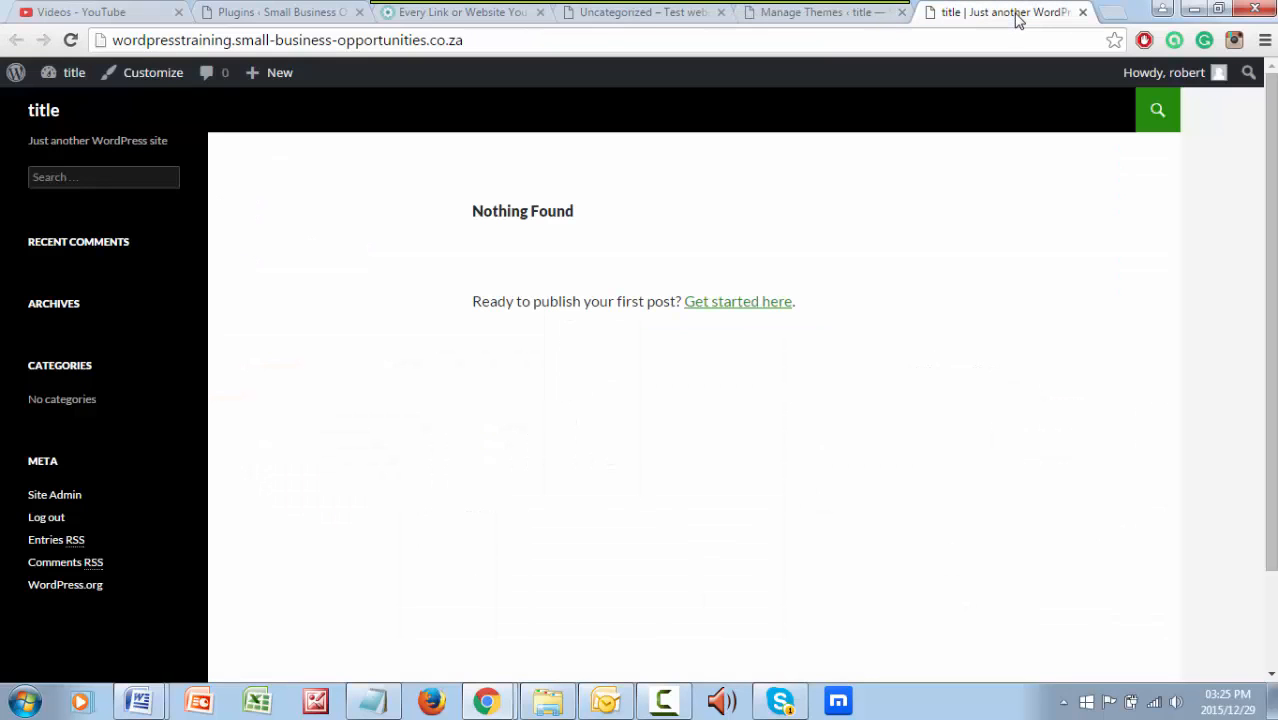
scroll(648, 474, down, 2)
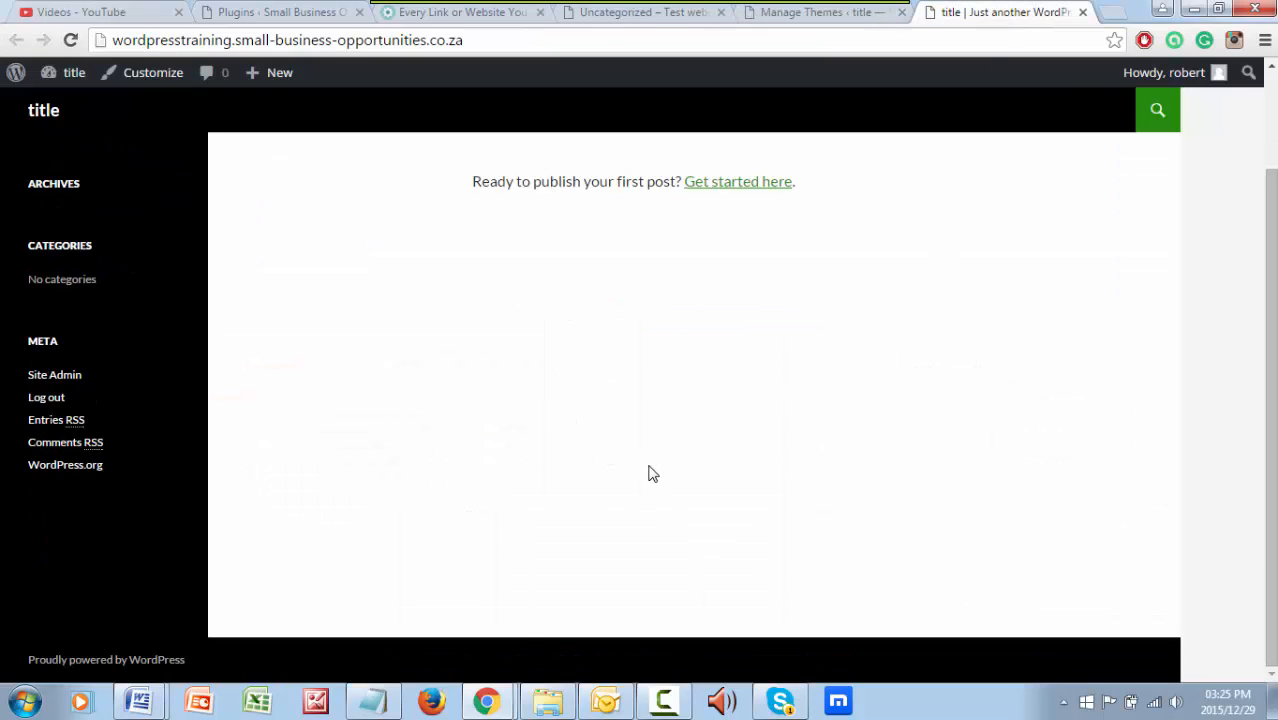
scroll(648, 478, up, 2)
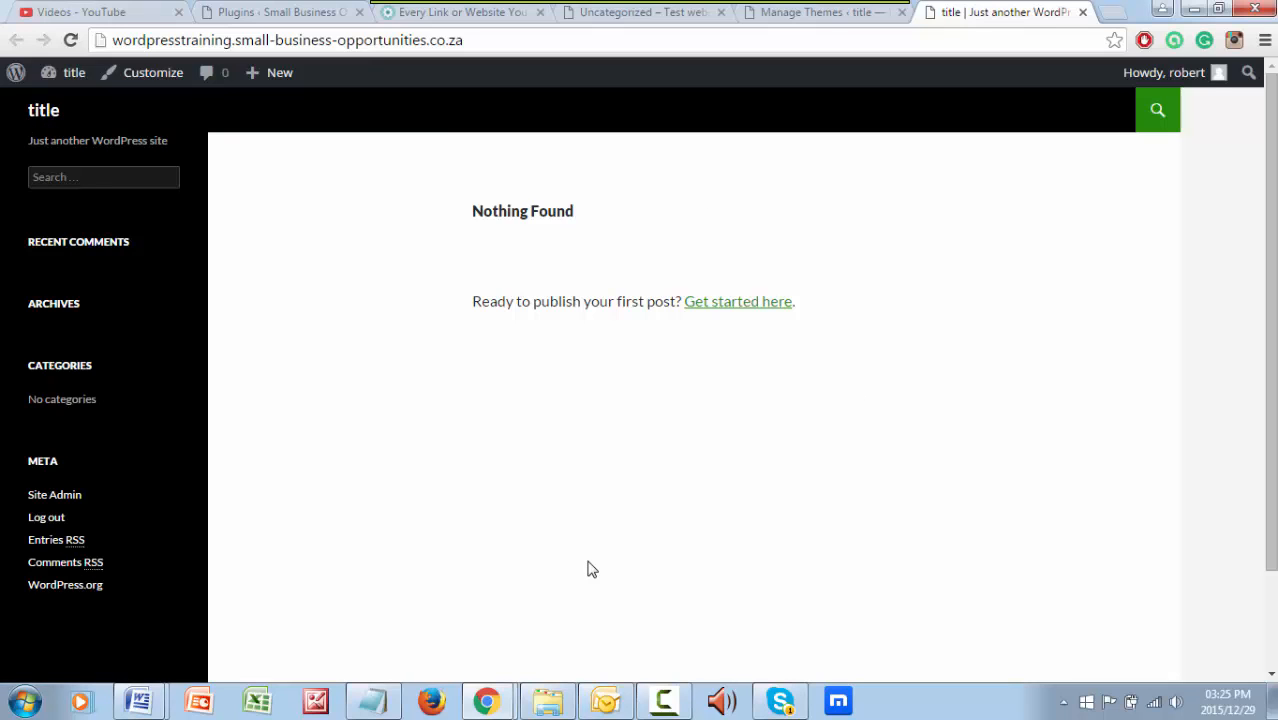
Step: Return to the installed themes of the training site and open the page for adding new themes
click(819, 14)
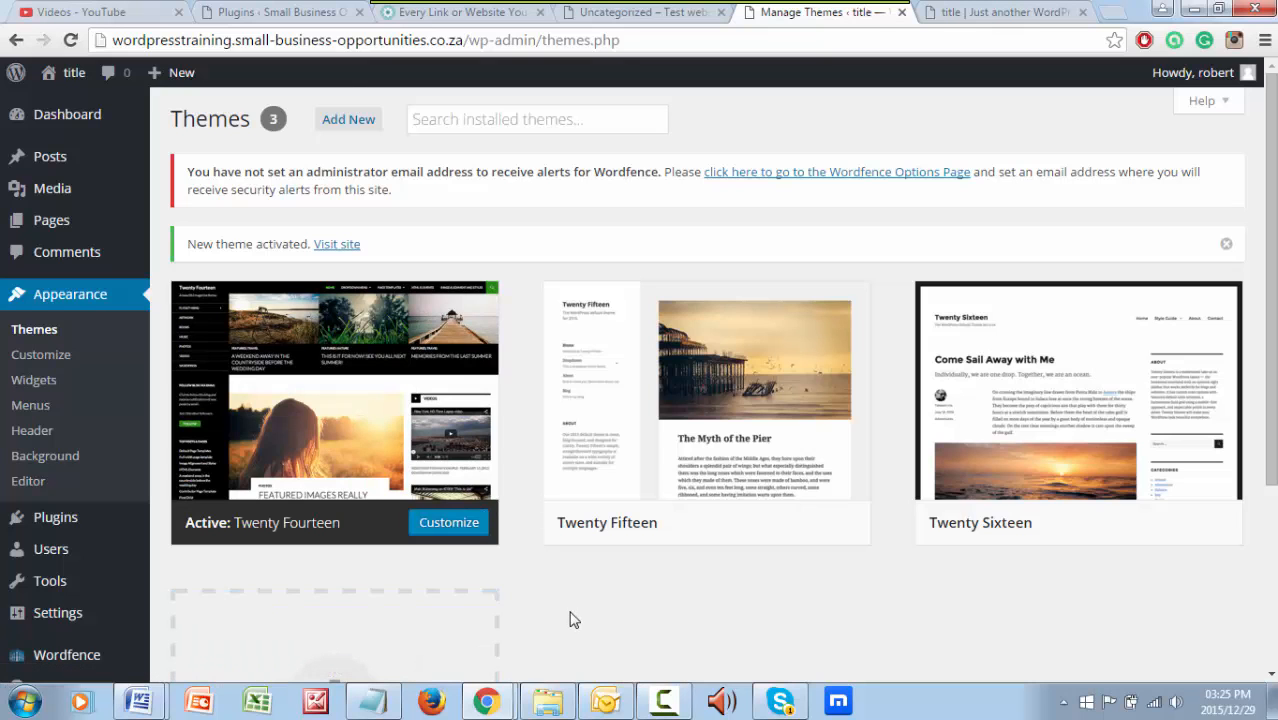
scroll(570, 614, down, 4)
scroll(575, 605, up, 2)
scroll(575, 600, up, 3)
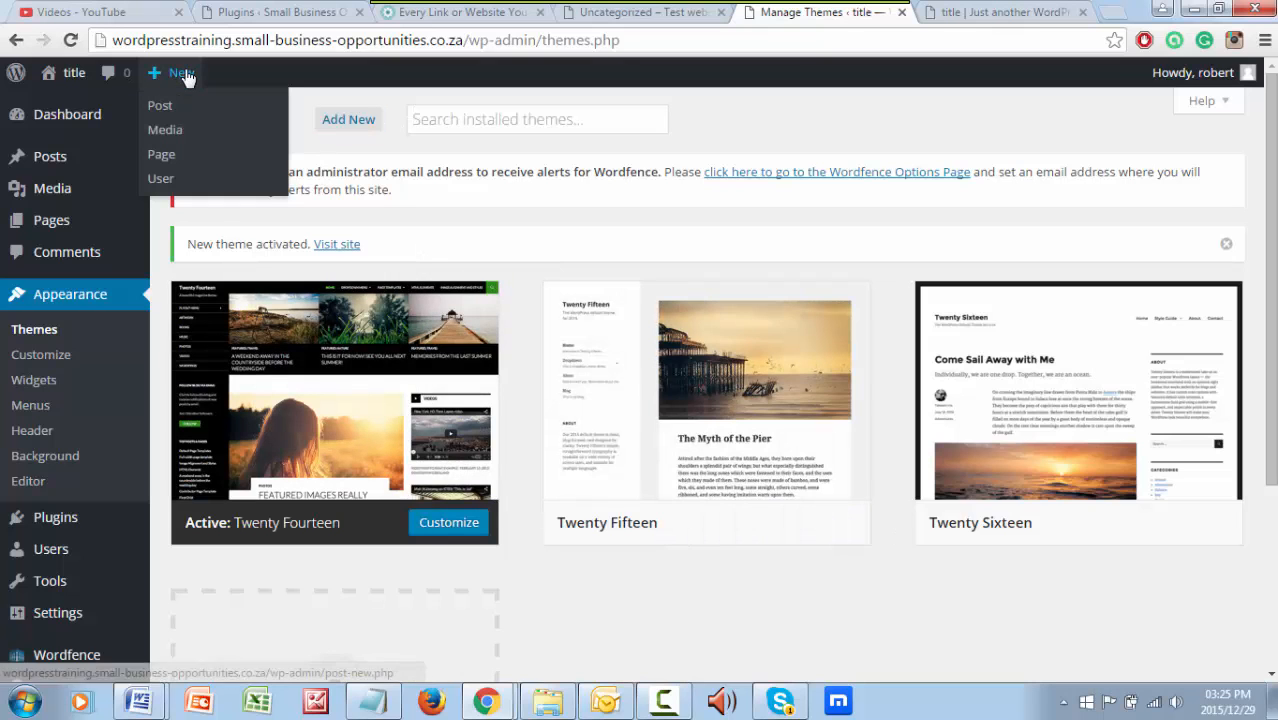
scroll(547, 520, down, 1)
scroll(547, 520, down, 2)
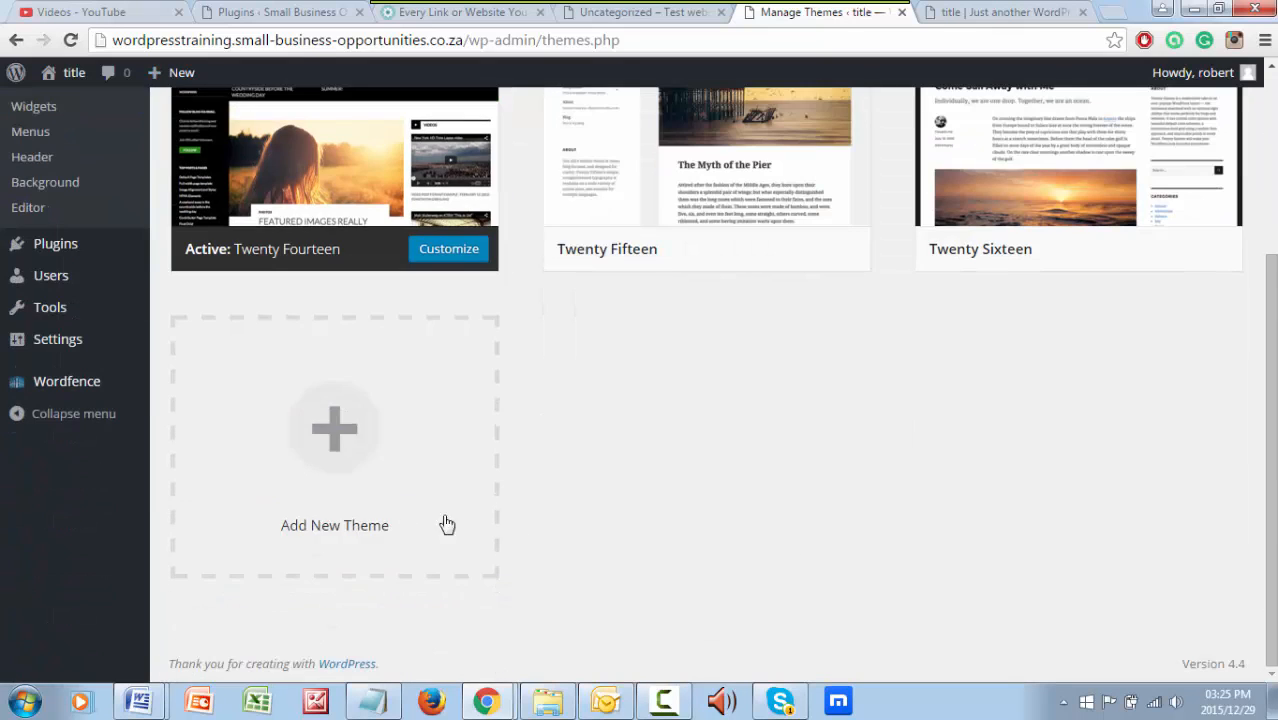
scroll(599, 502, up, 3)
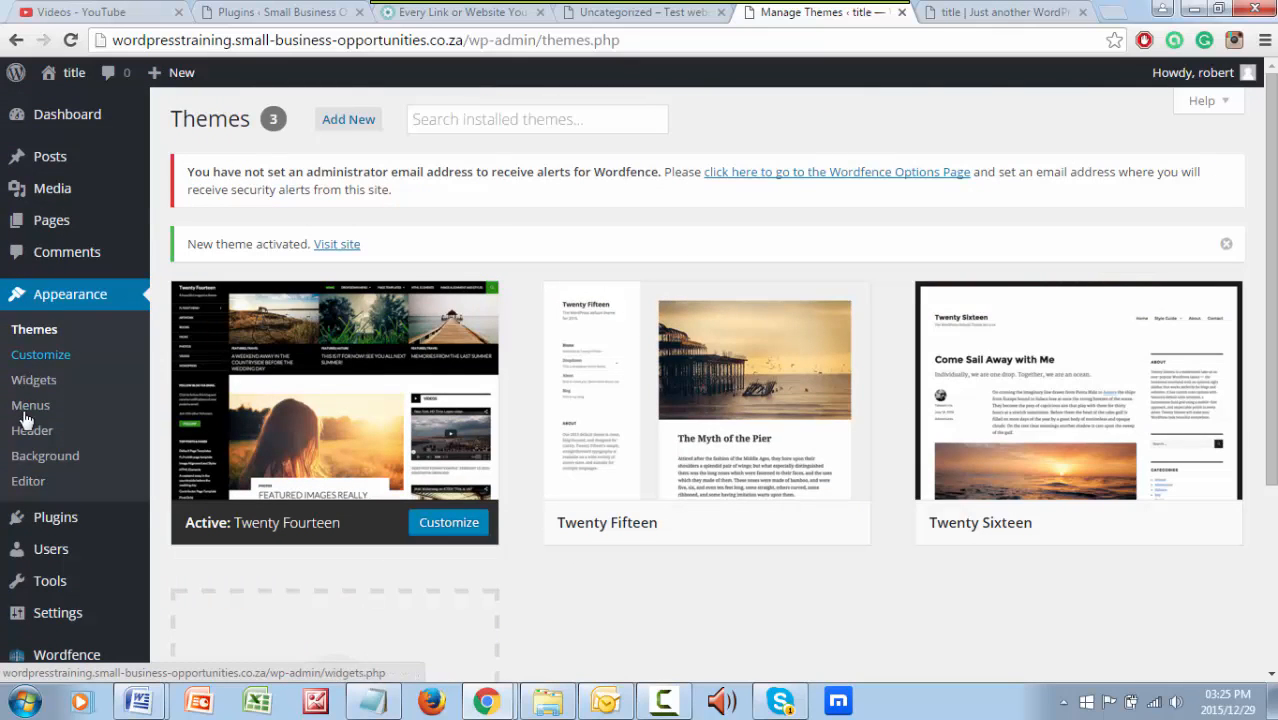
click(366, 127)
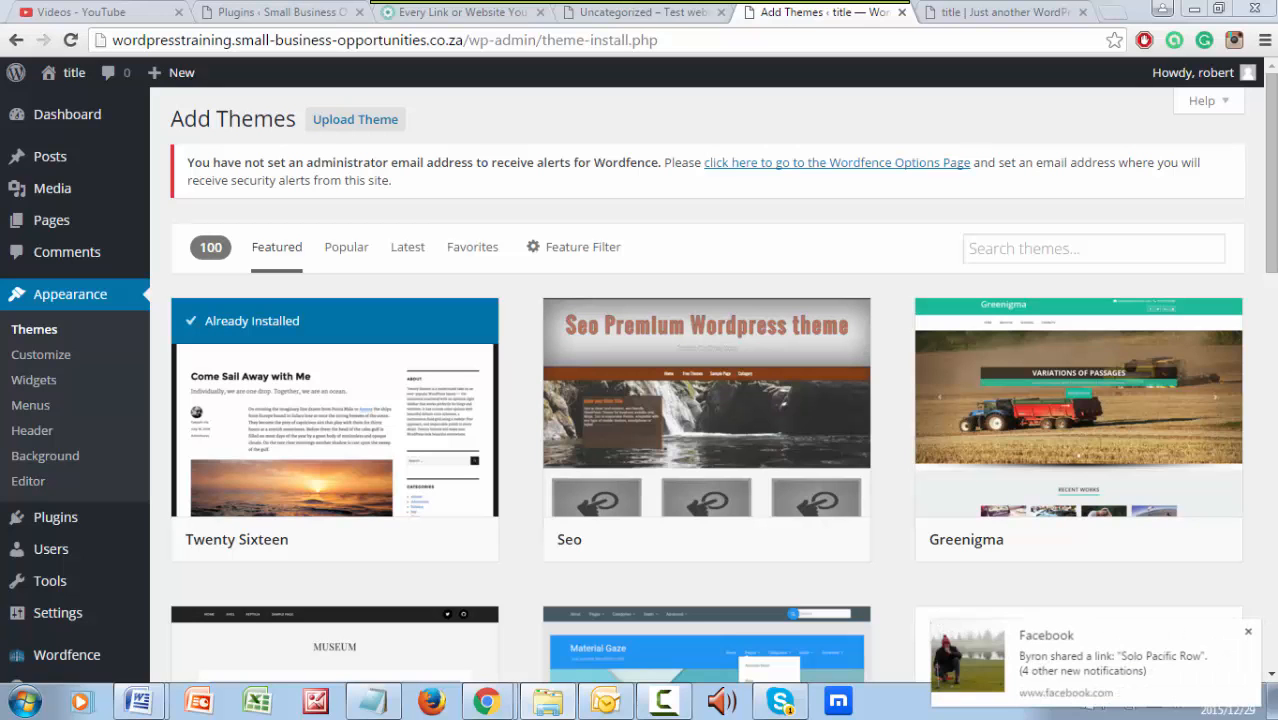
Step: Switch to Windows Explorer, look through the Wordpress folder on the VERBATIM (G:) drive, and return to the browser
drag(1277, 200, 689, 1)
scroll(330, 483, down, 1)
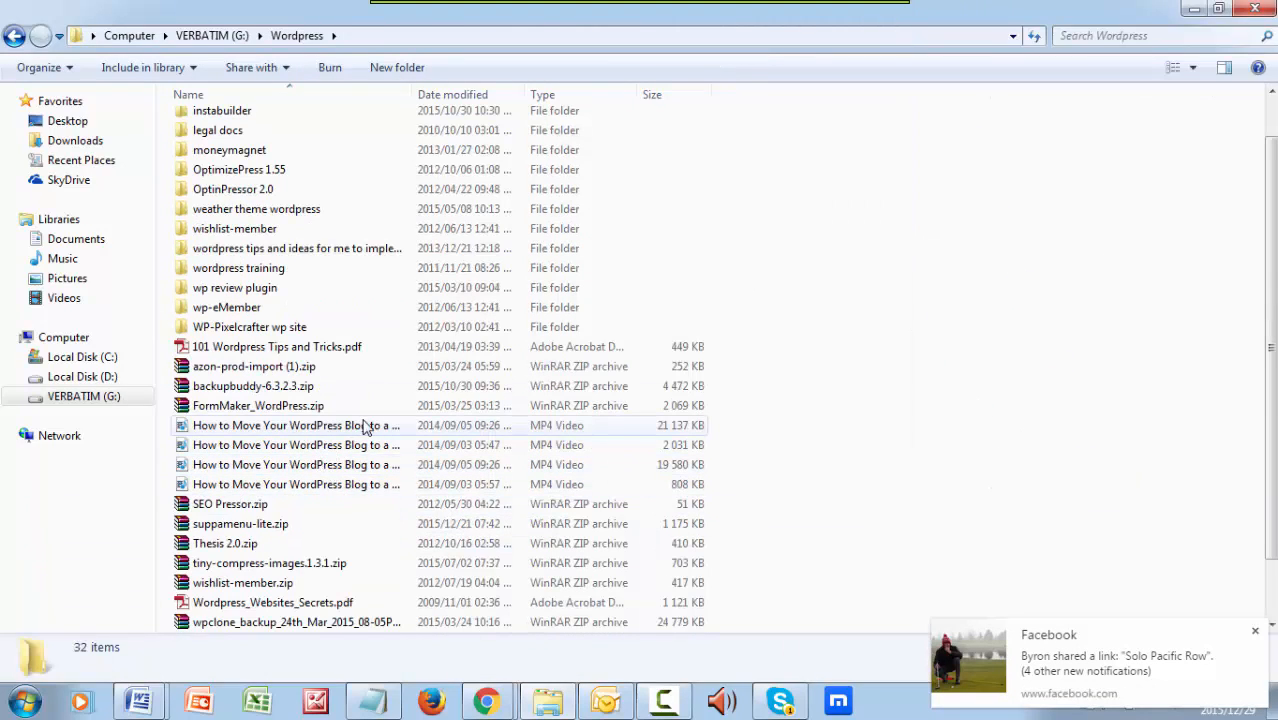
scroll(426, 432, down, 1)
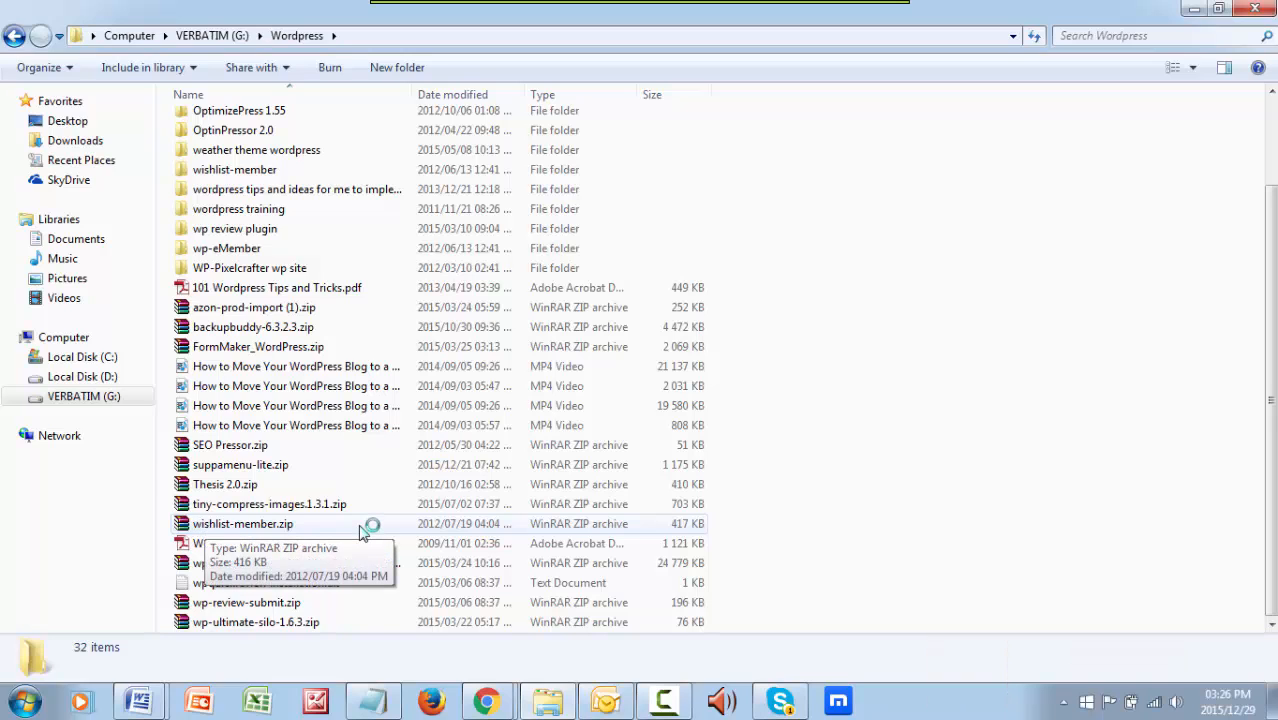
scroll(362, 533, up, 1)
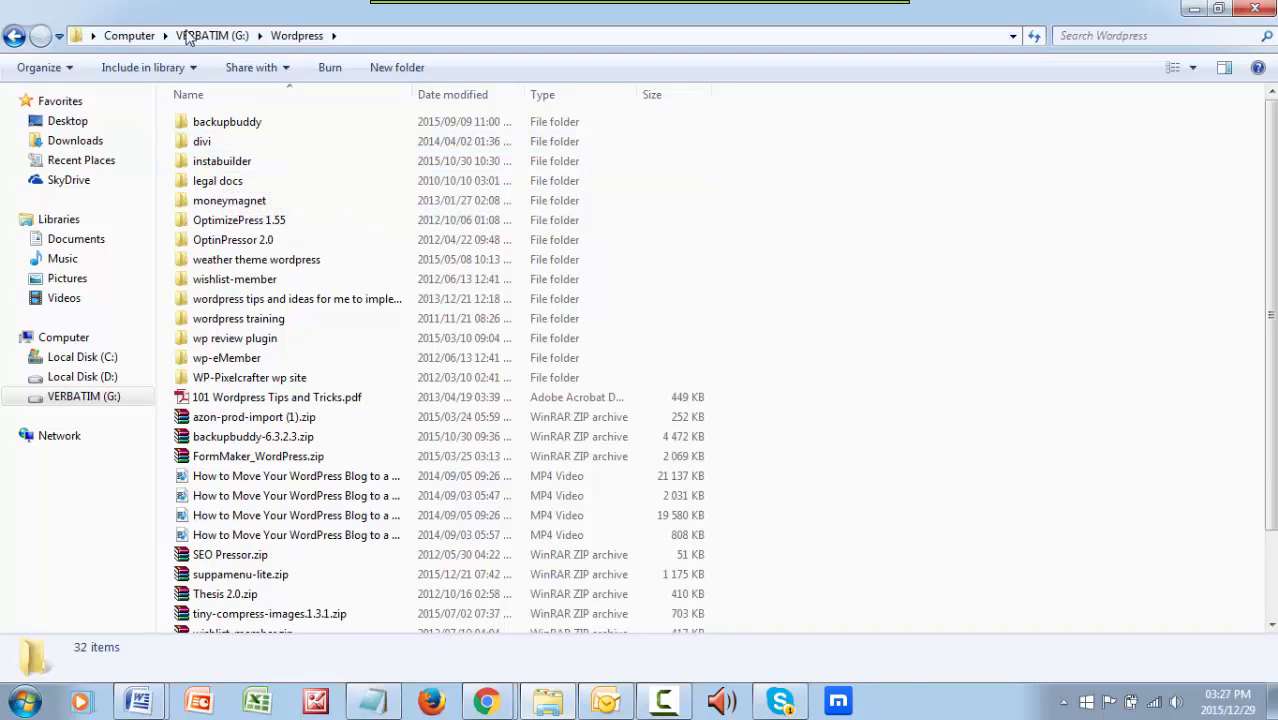
drag(138, 15, 0, 15)
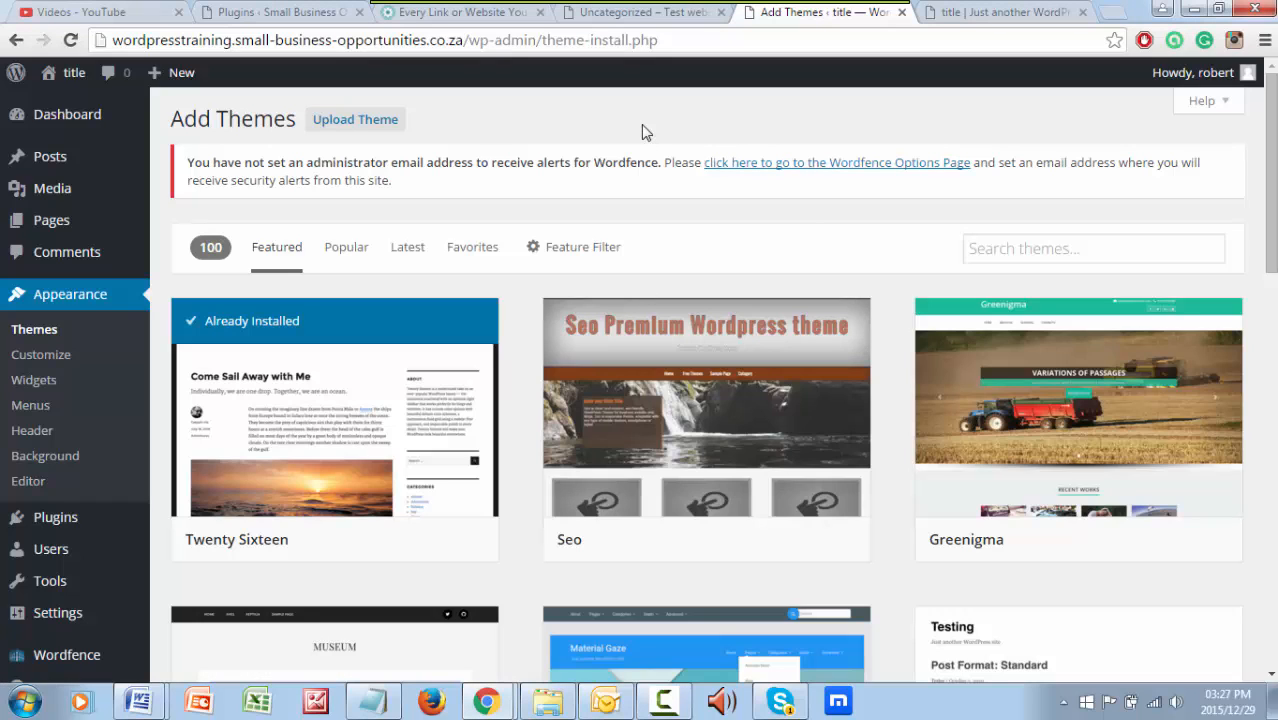
Step: Browse the featured themes available for installation
scroll(720, 240, down, 4)
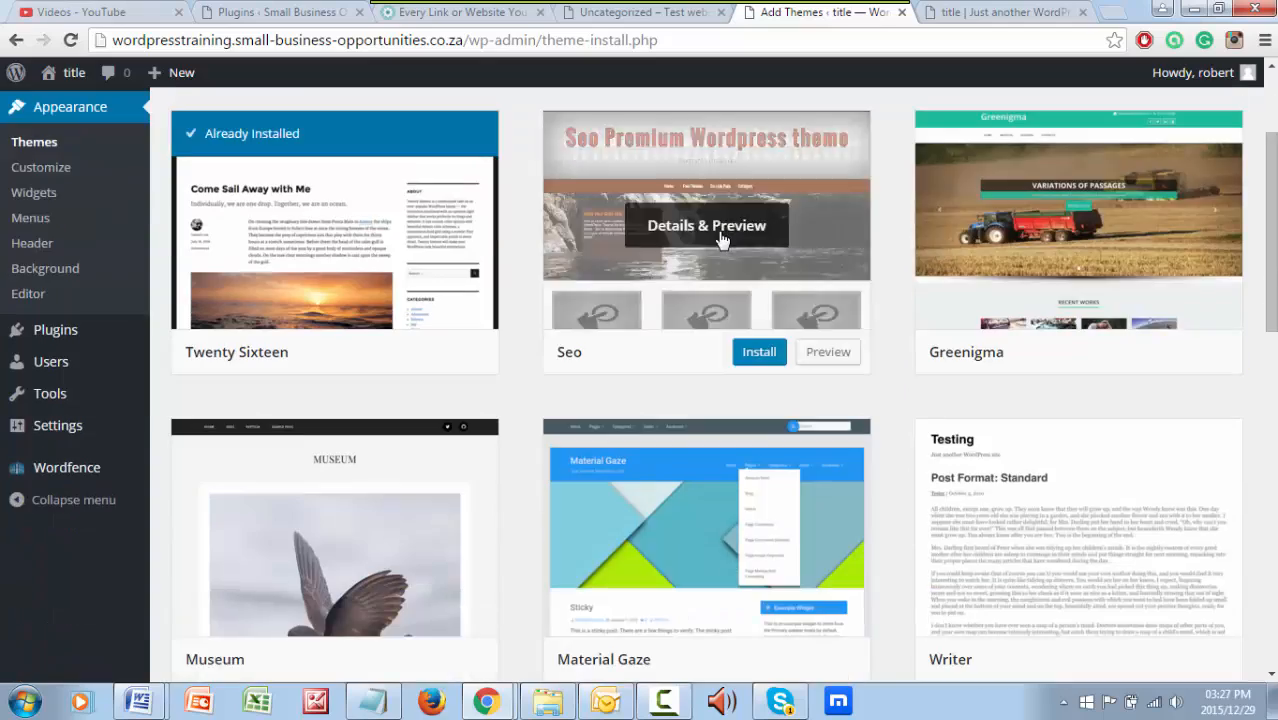
scroll(659, 291, down, 5)
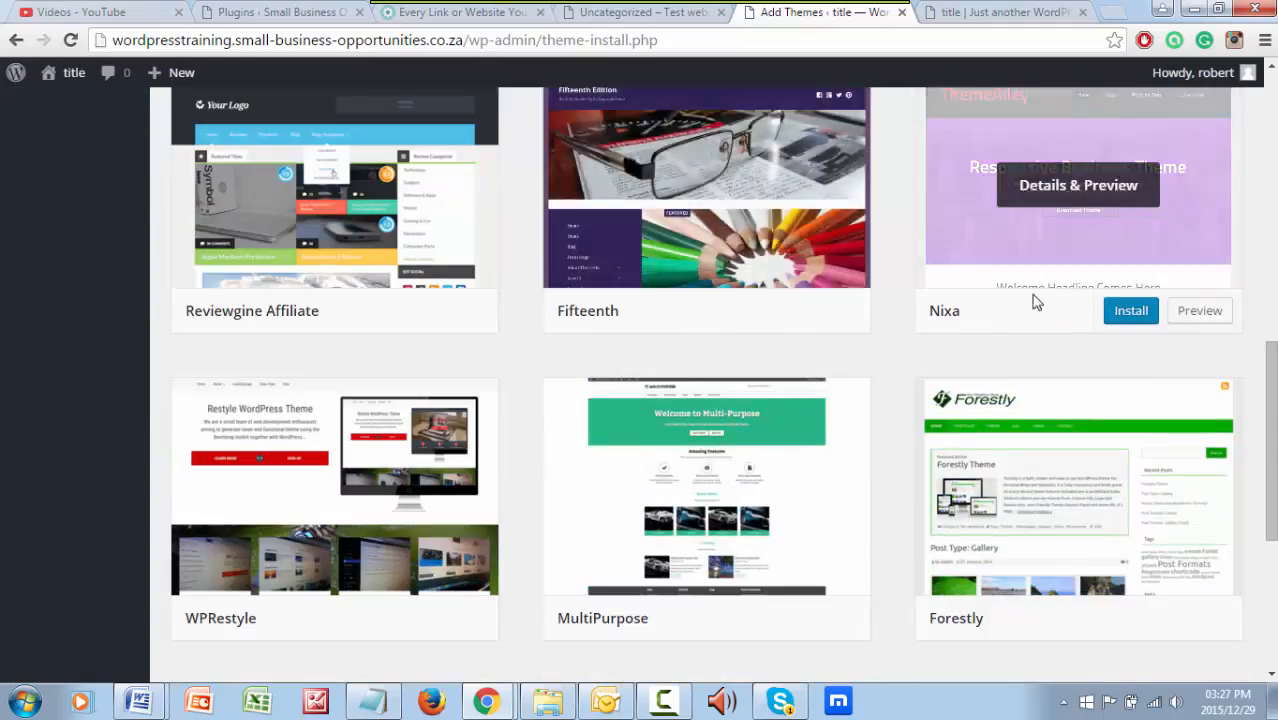
scroll(1036, 297, down, 3)
scroll(573, 579, up, 6)
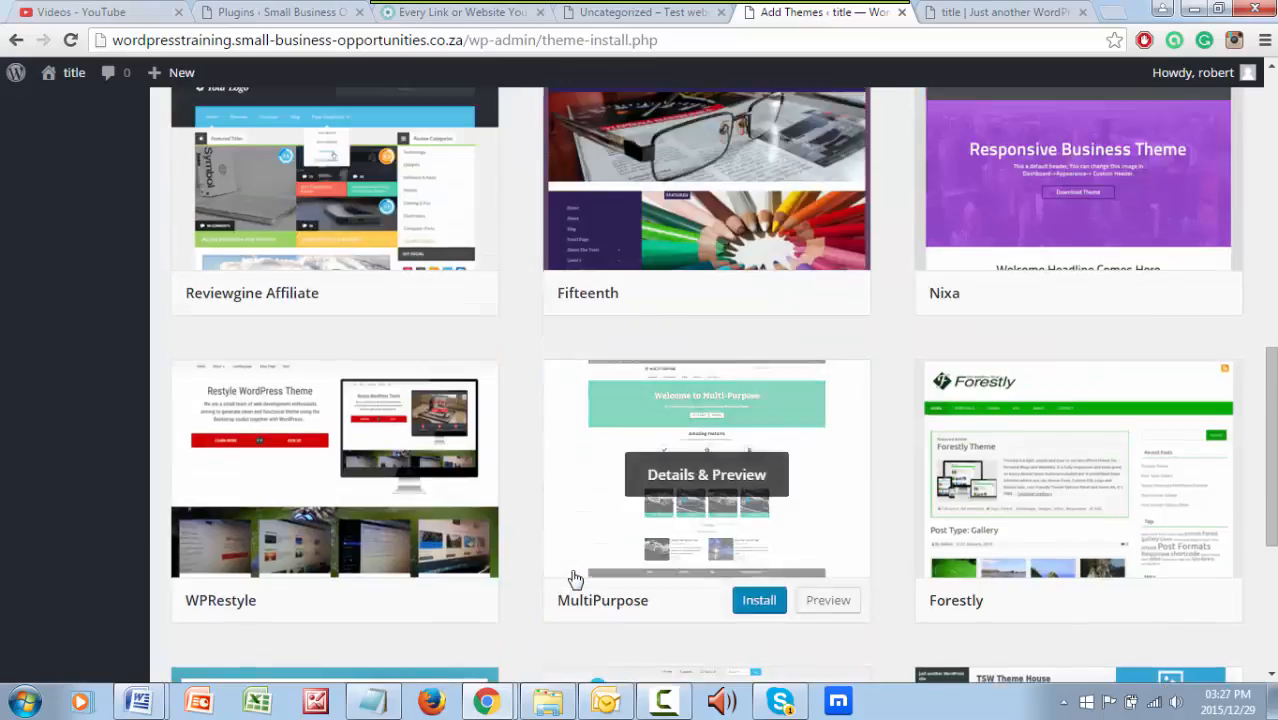
scroll(640, 555, up, 6)
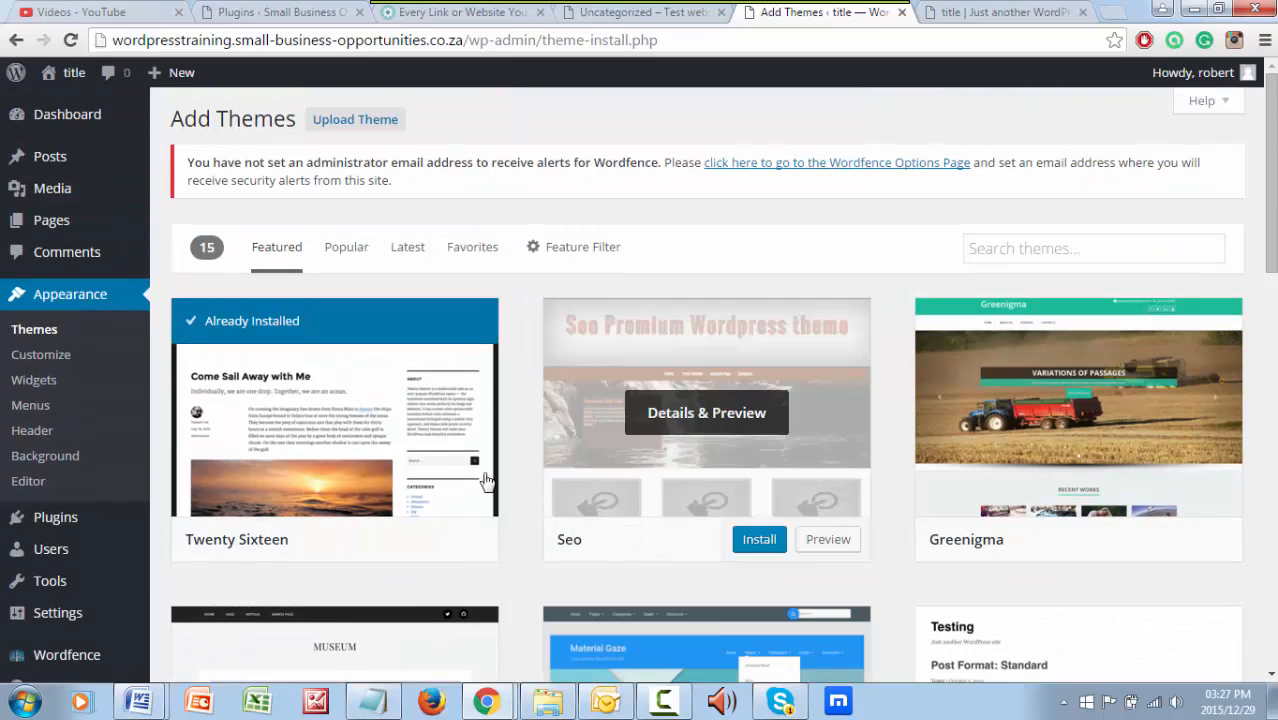
Step: Compare the featured theme thumbnails from Twenty Sixteen, Seo and Greenigma through to Compass, Innovation Lite and Side Out
scroll(918, 286, down, 1)
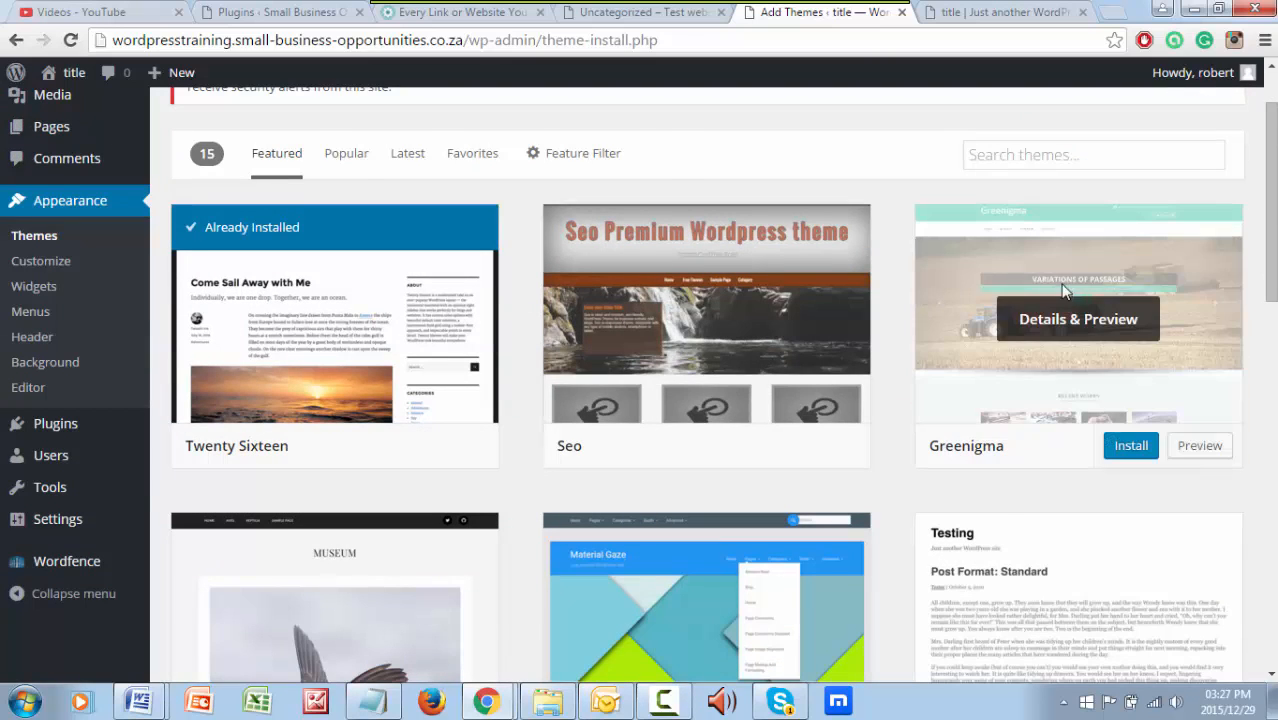
scroll(1066, 292, up, 1)
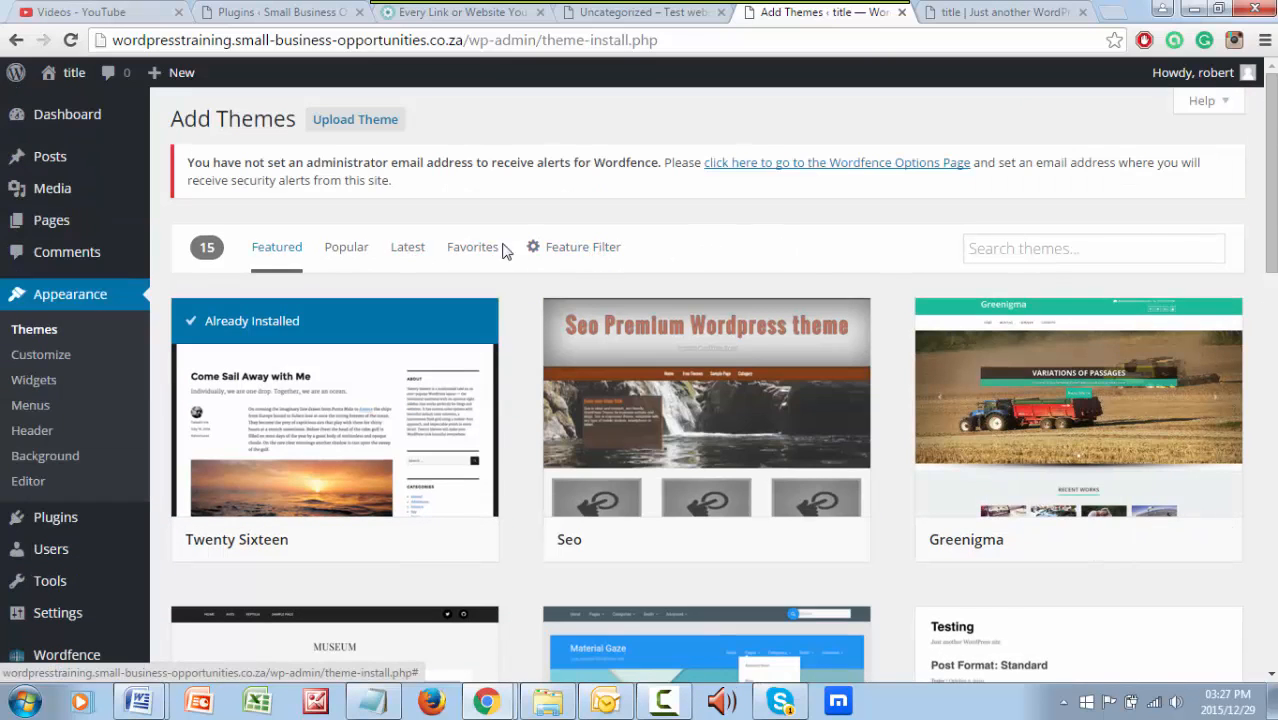
scroll(838, 256, down, 2)
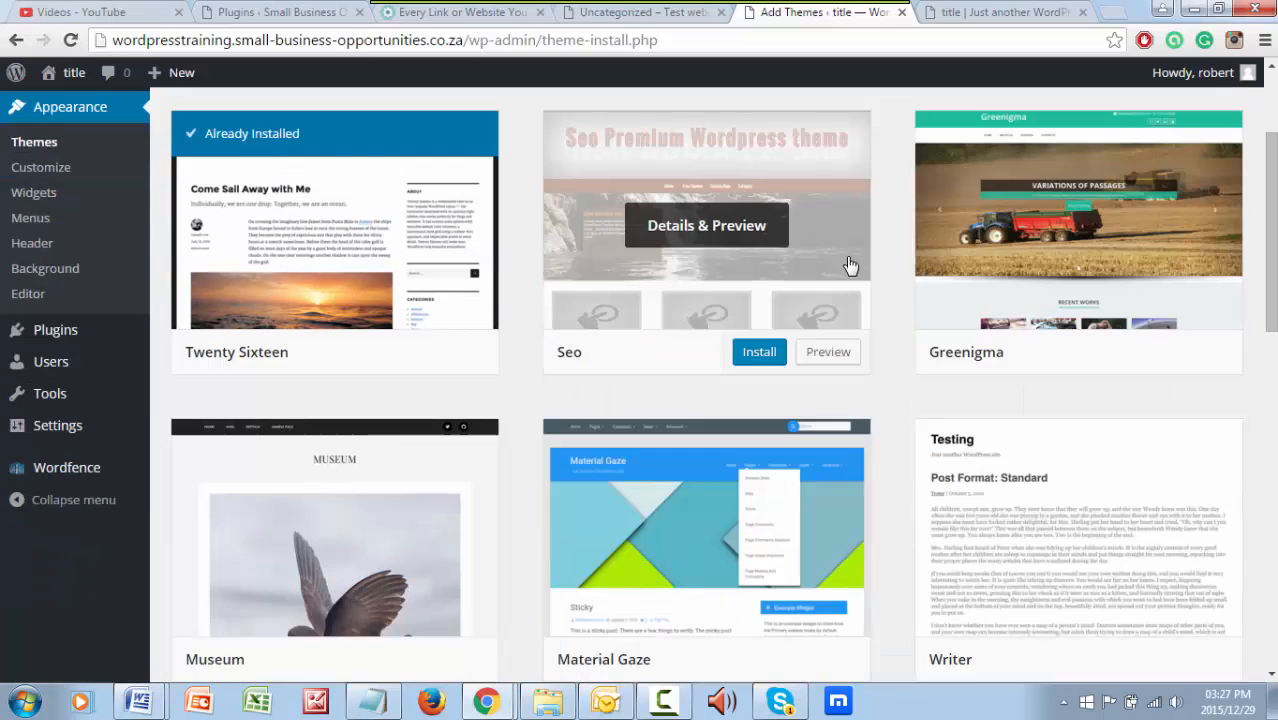
scroll(679, 380, up, 1)
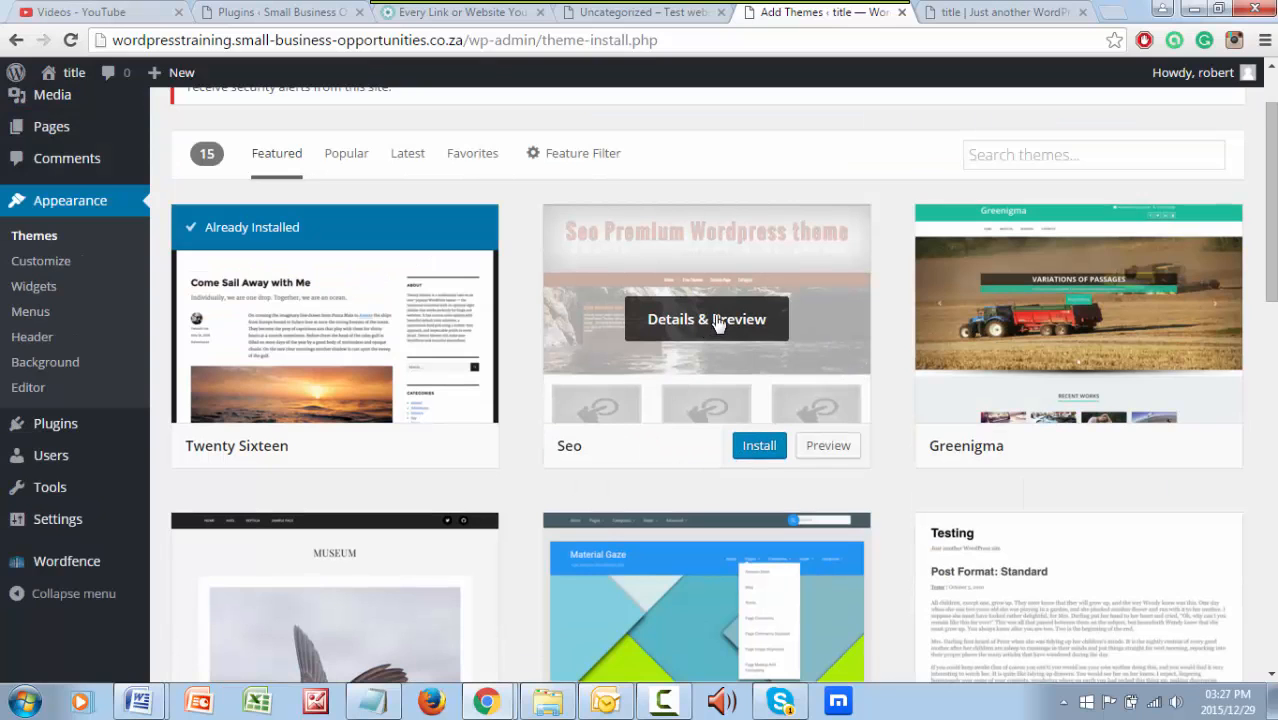
scroll(718, 323, down, 3)
scroll(625, 415, down, 1)
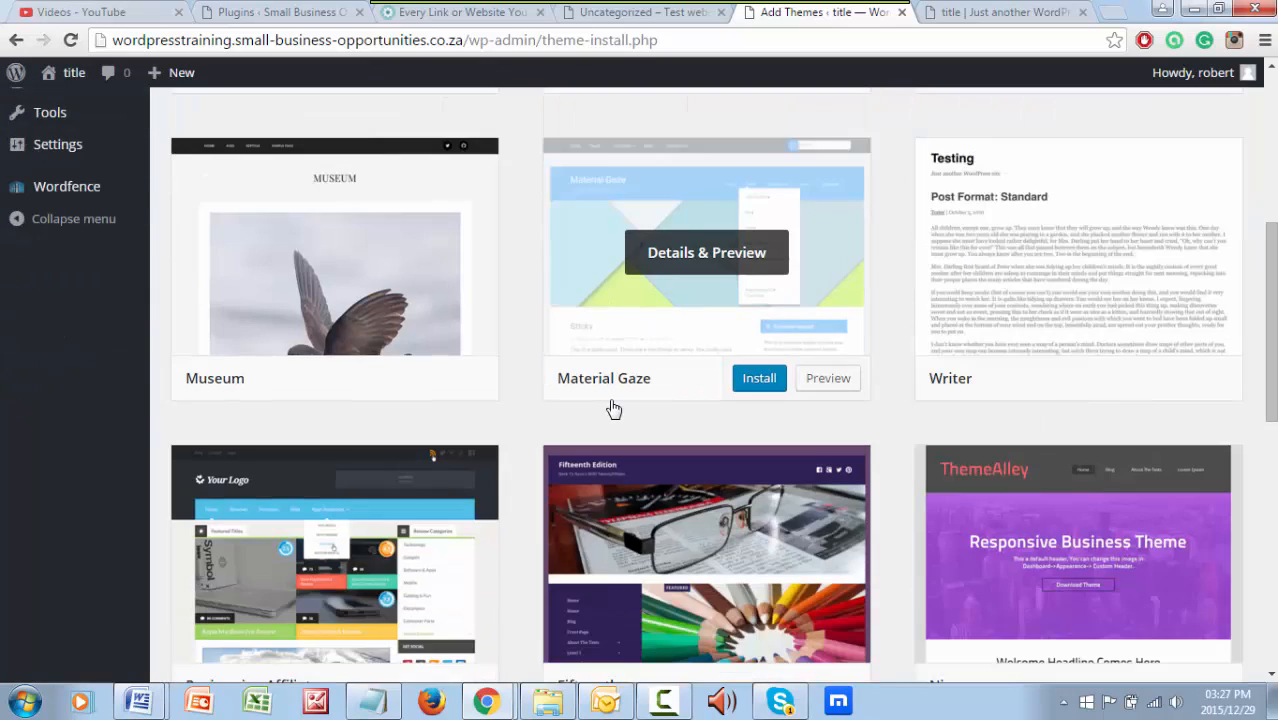
scroll(614, 410, down, 1)
scroll(608, 410, down, 3)
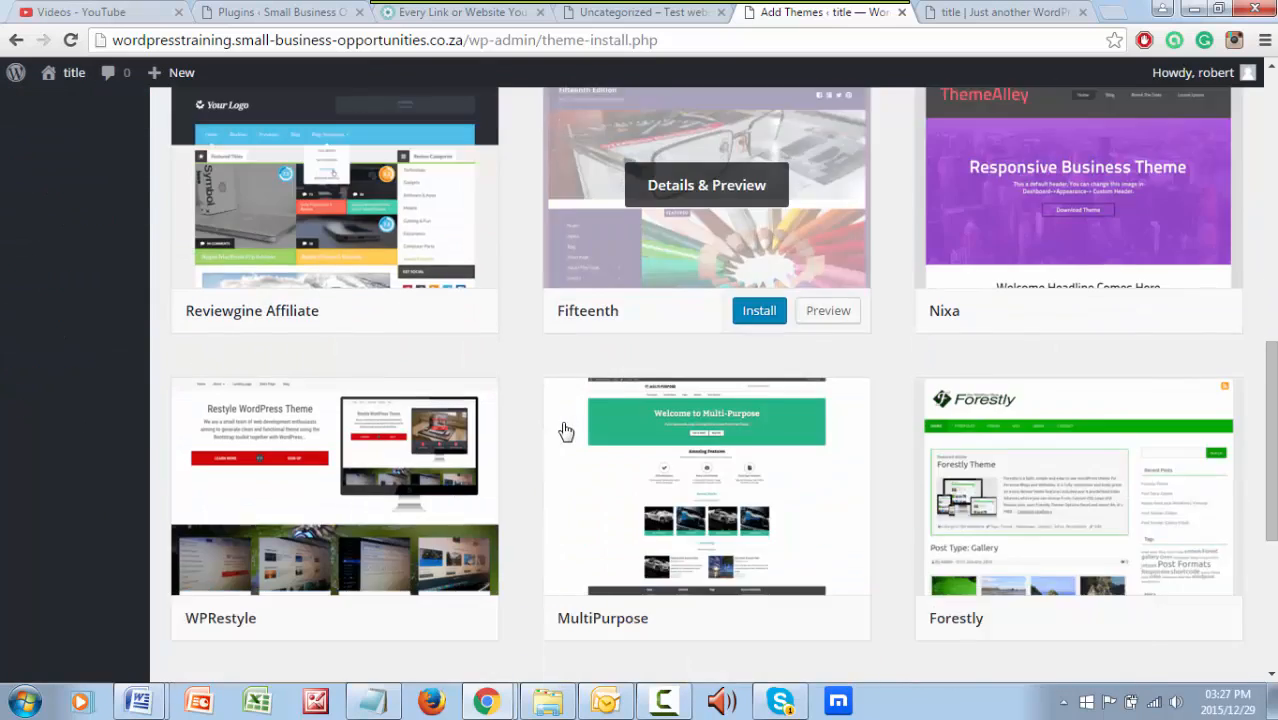
scroll(566, 431, down, 3)
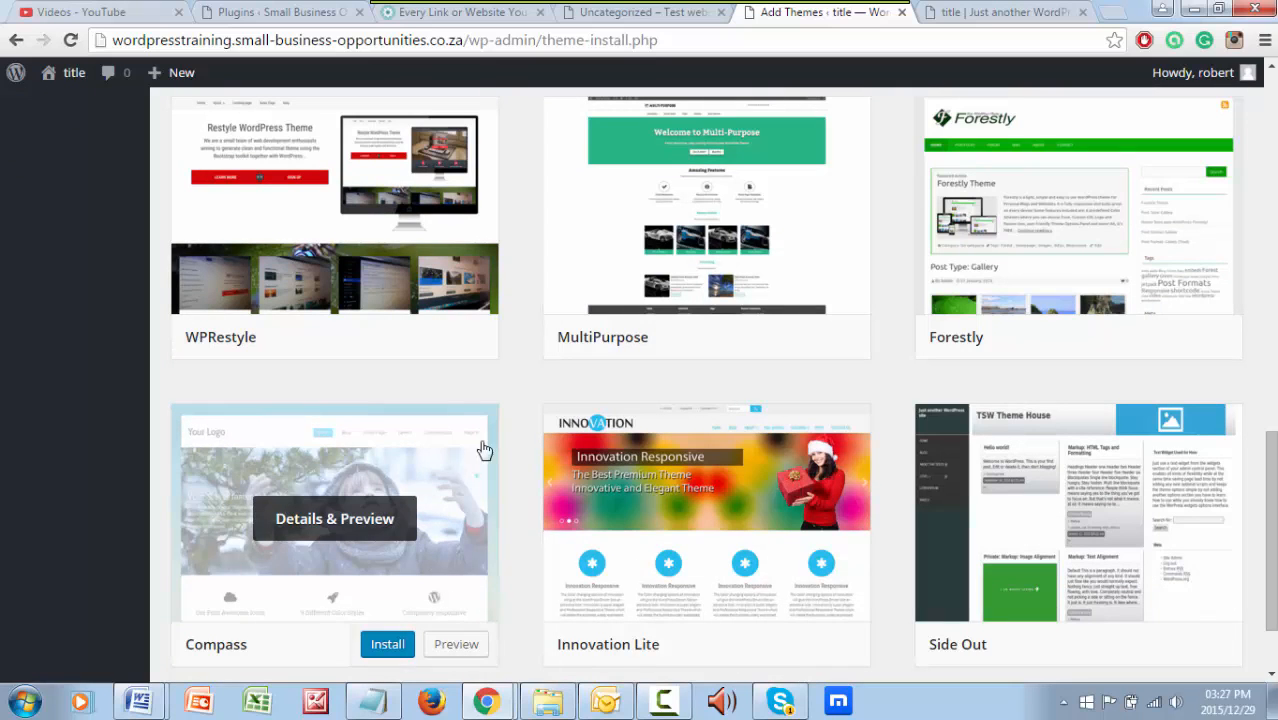
scroll(903, 408, down, 1)
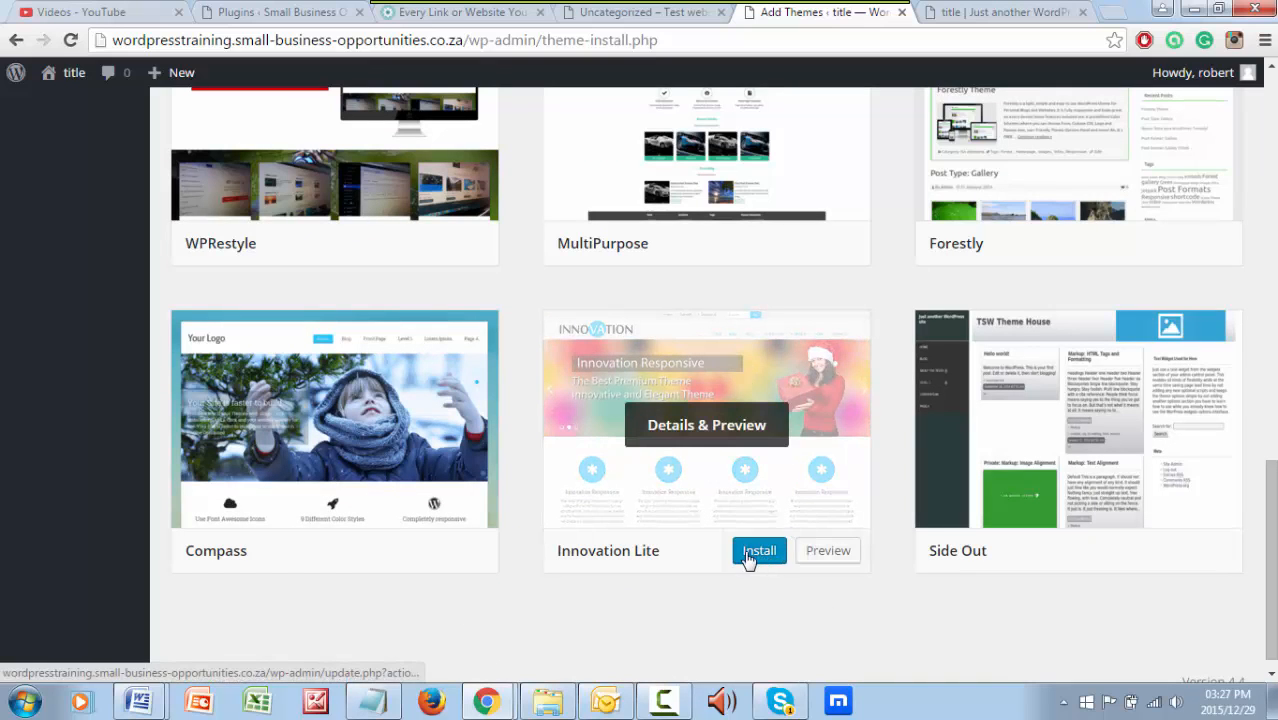
click(752, 553)
scroll(1088, 440, down, 1)
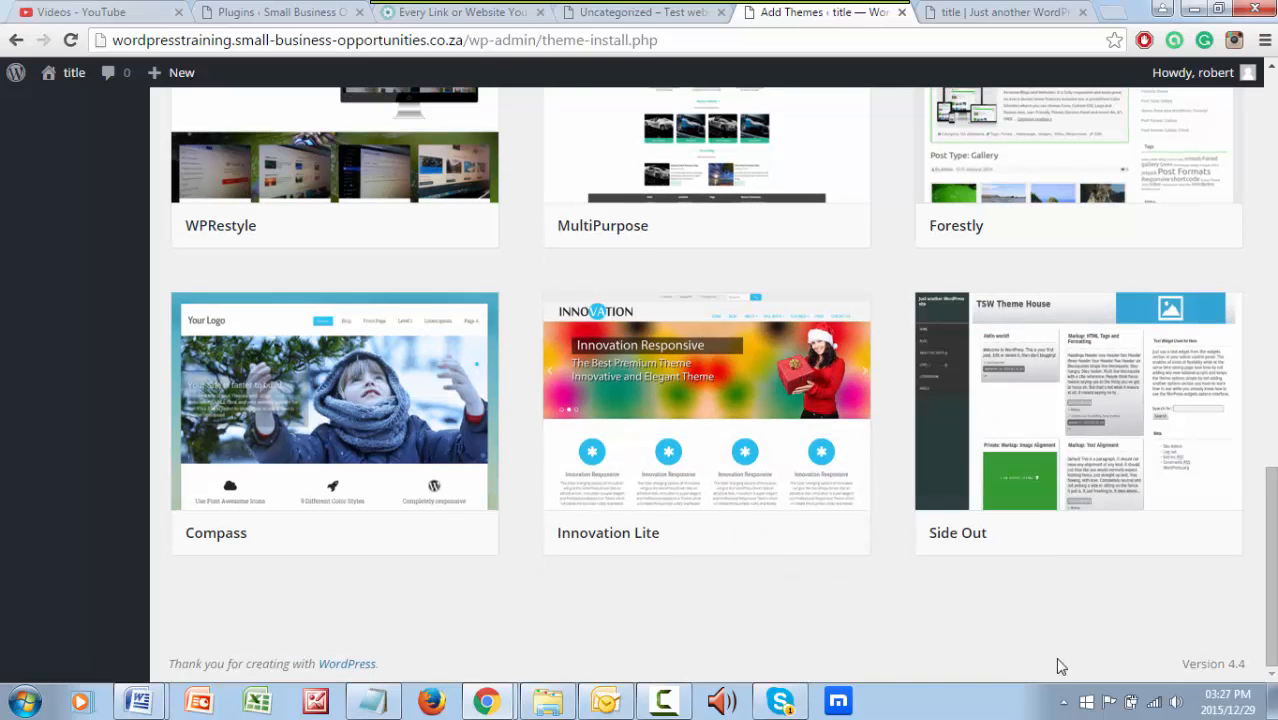
scroll(964, 605, up, 12)
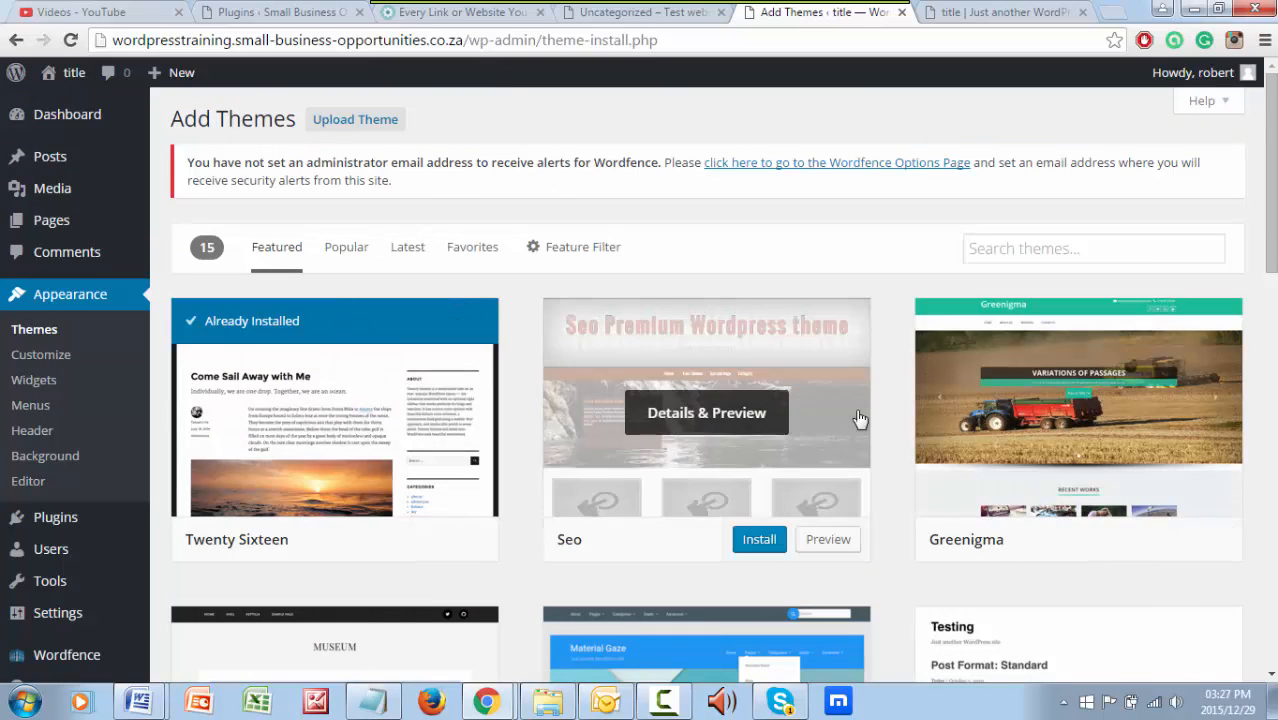
scroll(864, 437, down, 5)
scroll(873, 440, down, 8)
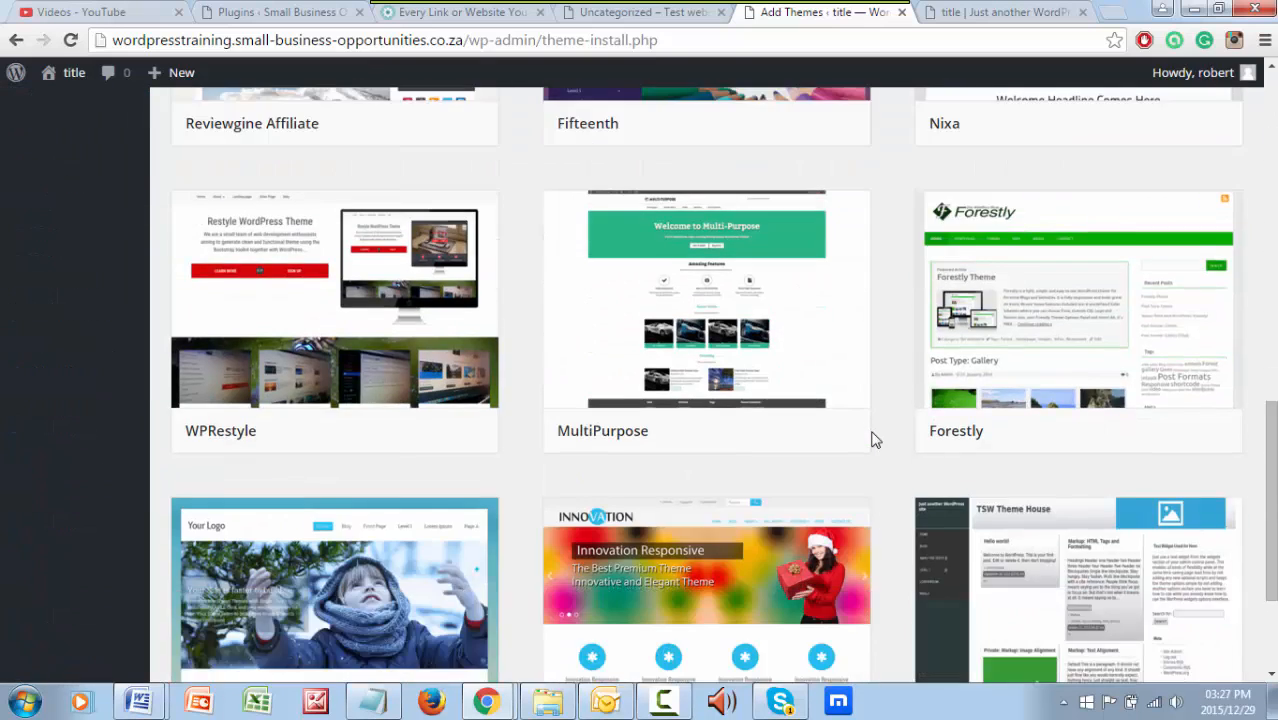
scroll(867, 466, up, 13)
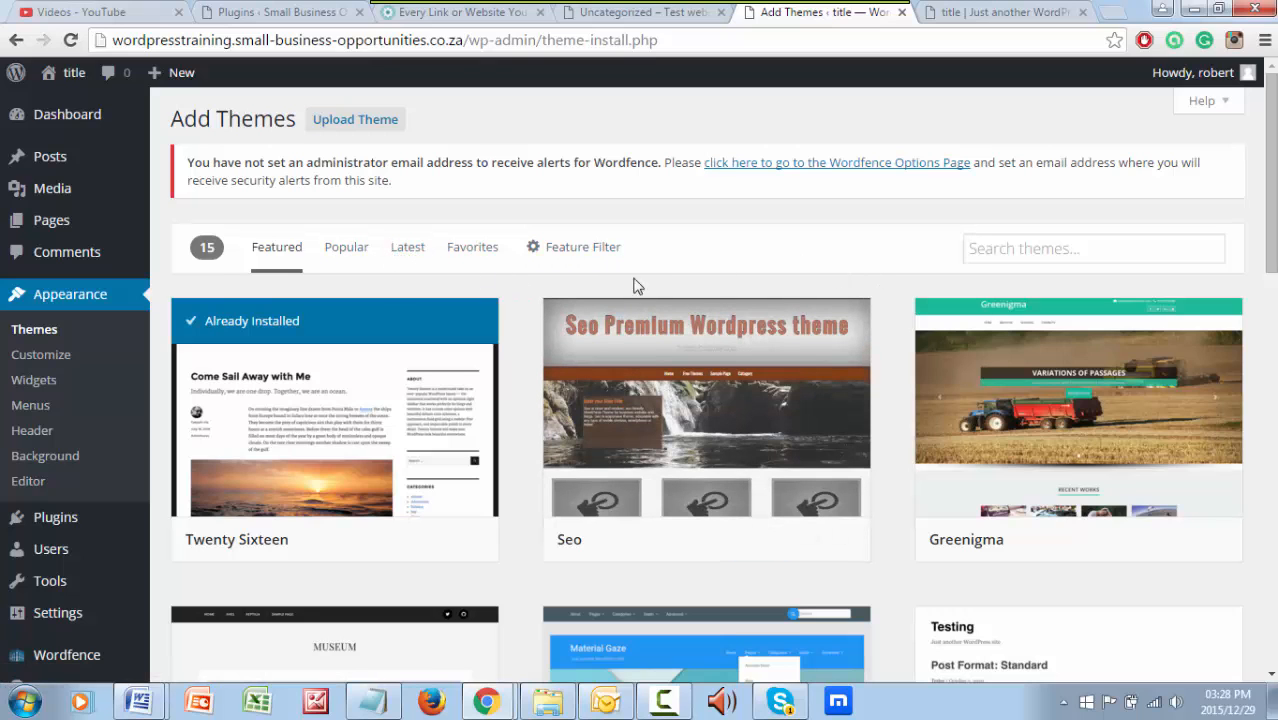
Step: Install the Innovation Lite theme from the featured themes and activate it on the training site
scroll(790, 305, down, 10)
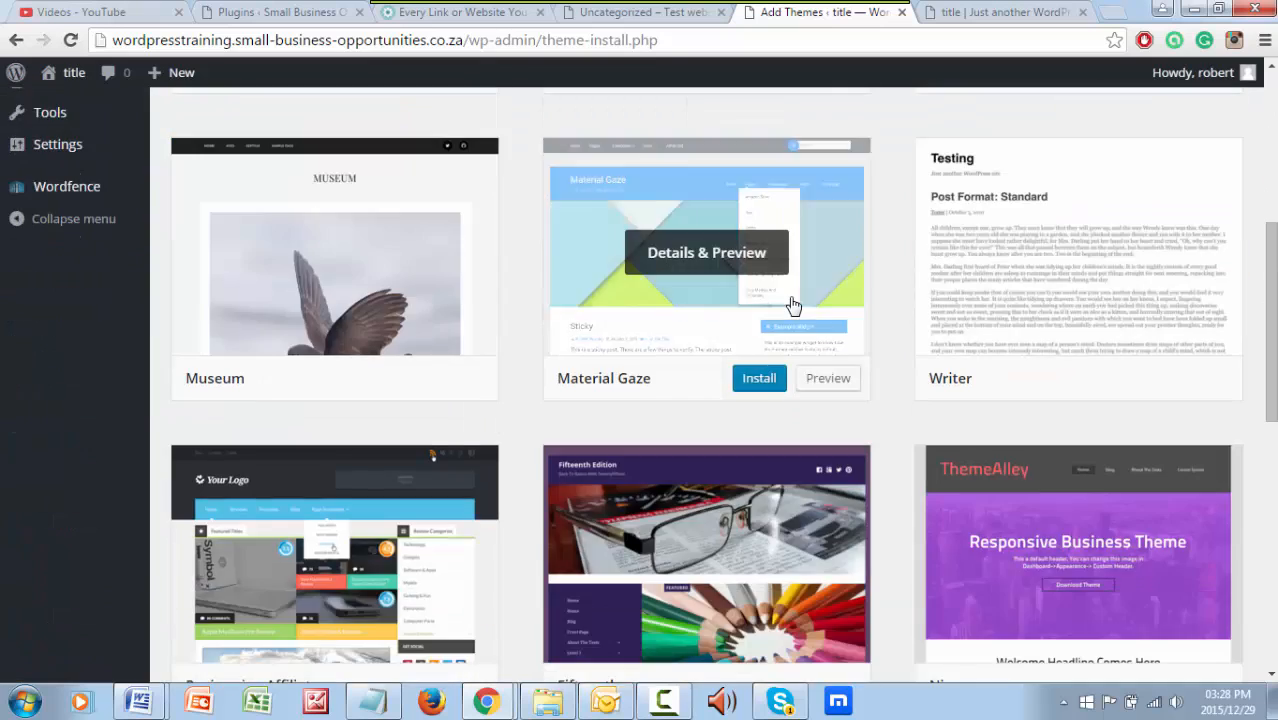
scroll(795, 330, down, 2)
scroll(796, 334, up, 2)
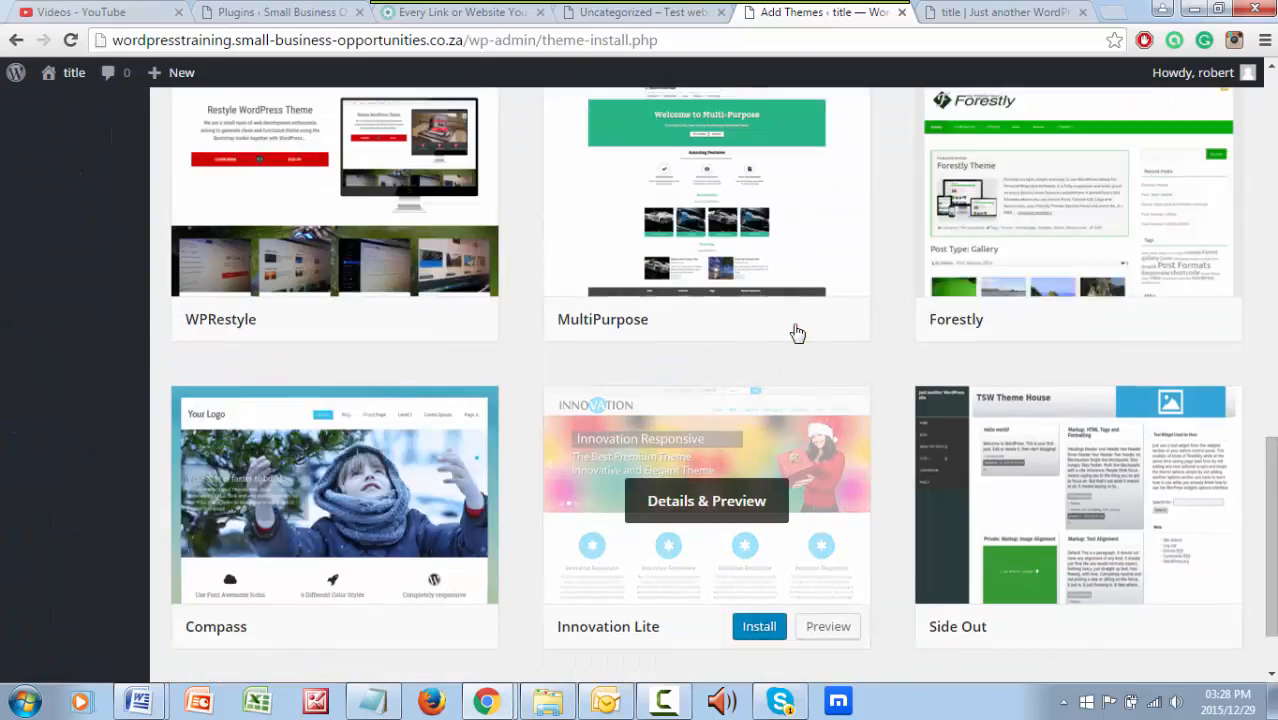
scroll(760, 420, down, 2)
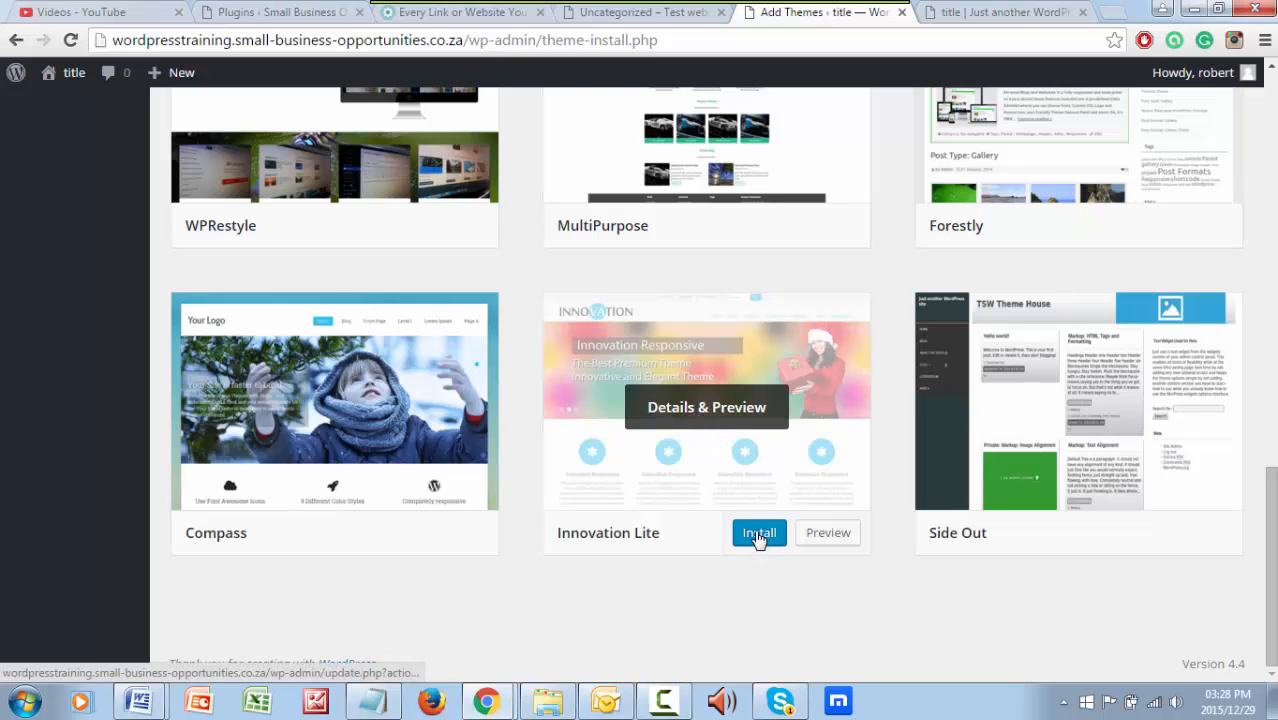
click(760, 533)
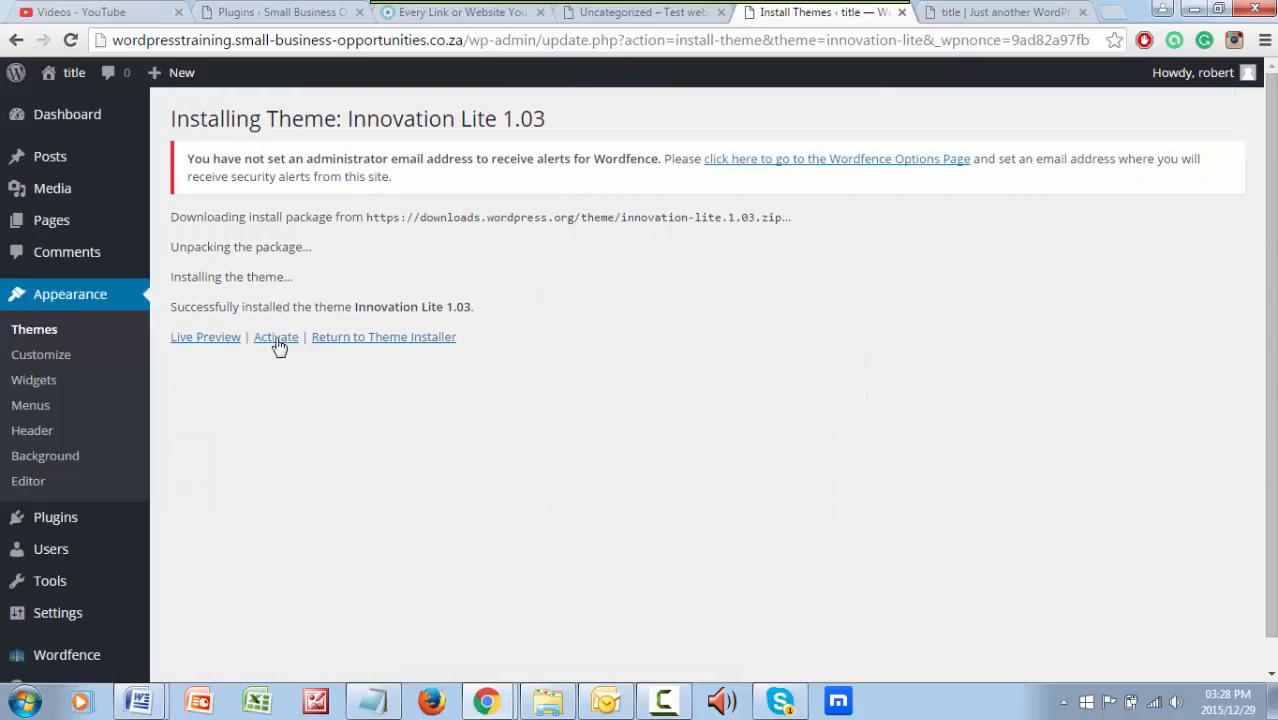
click(275, 343)
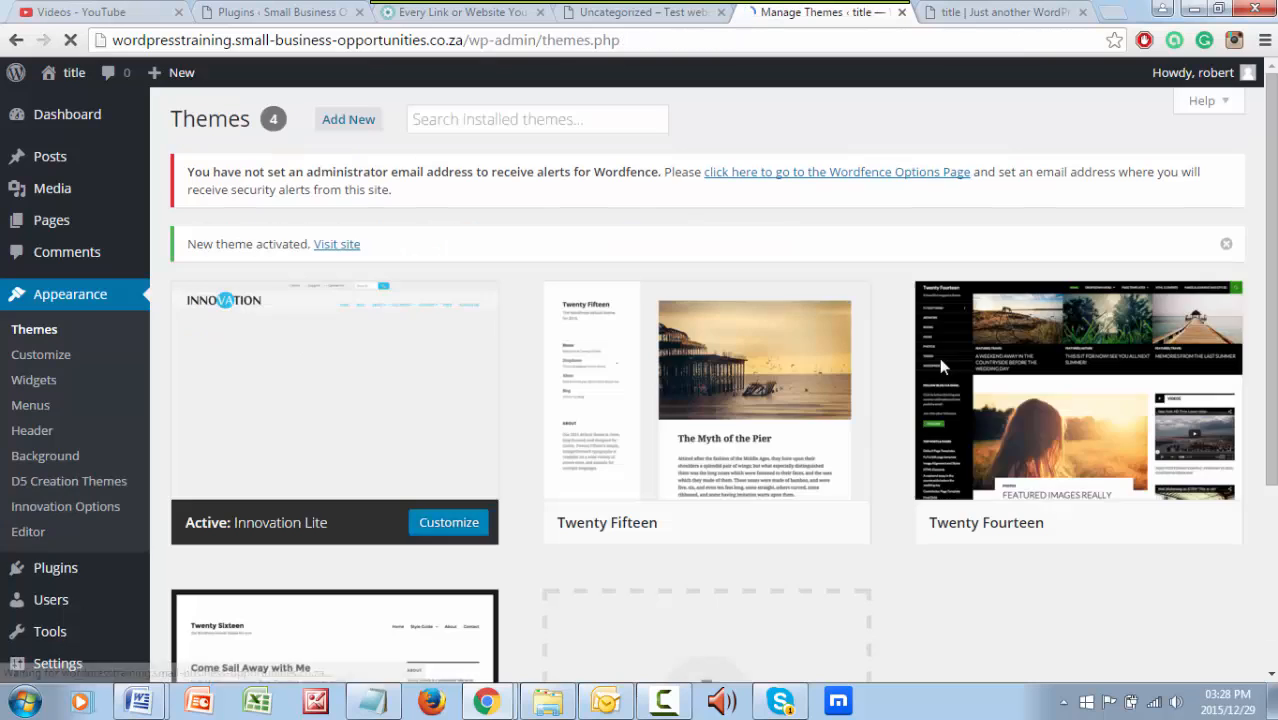
Step: Reload the training site's front end in its existing browser tab and inspect the whole home page with Innovation Lite
mouse_move(939, 357)
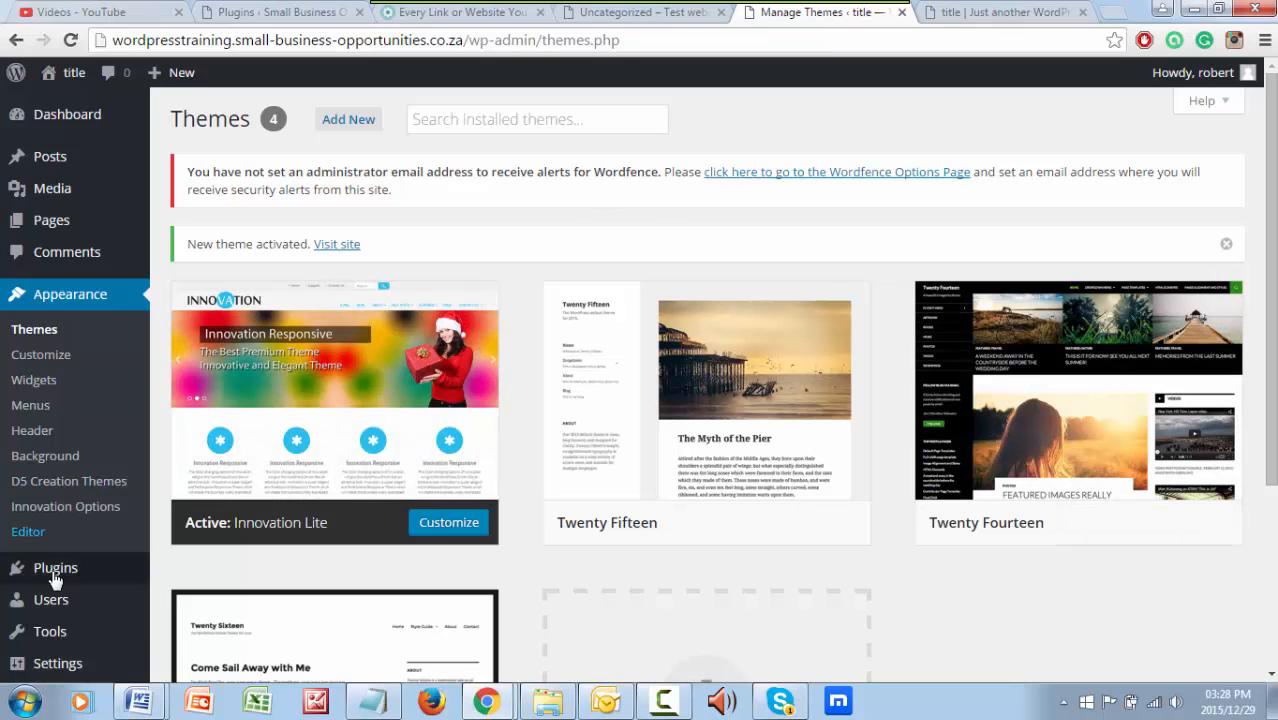
mouse_move(55, 575)
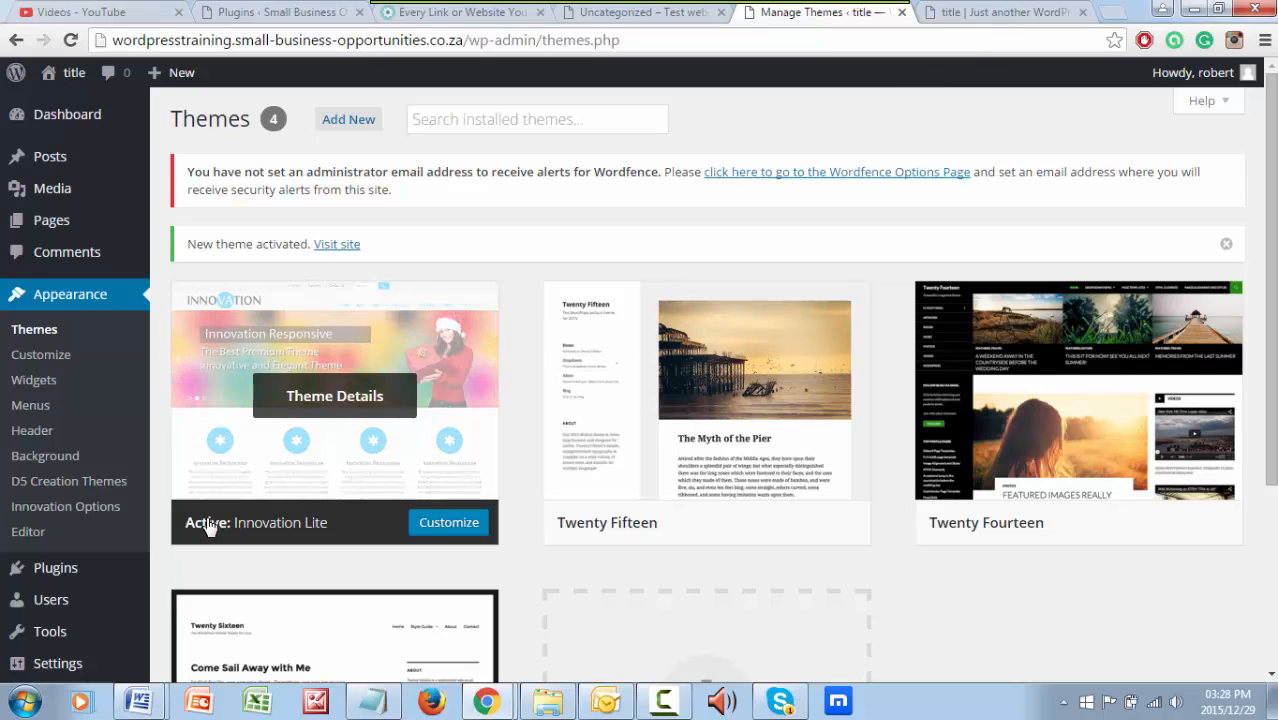
click(1035, 14)
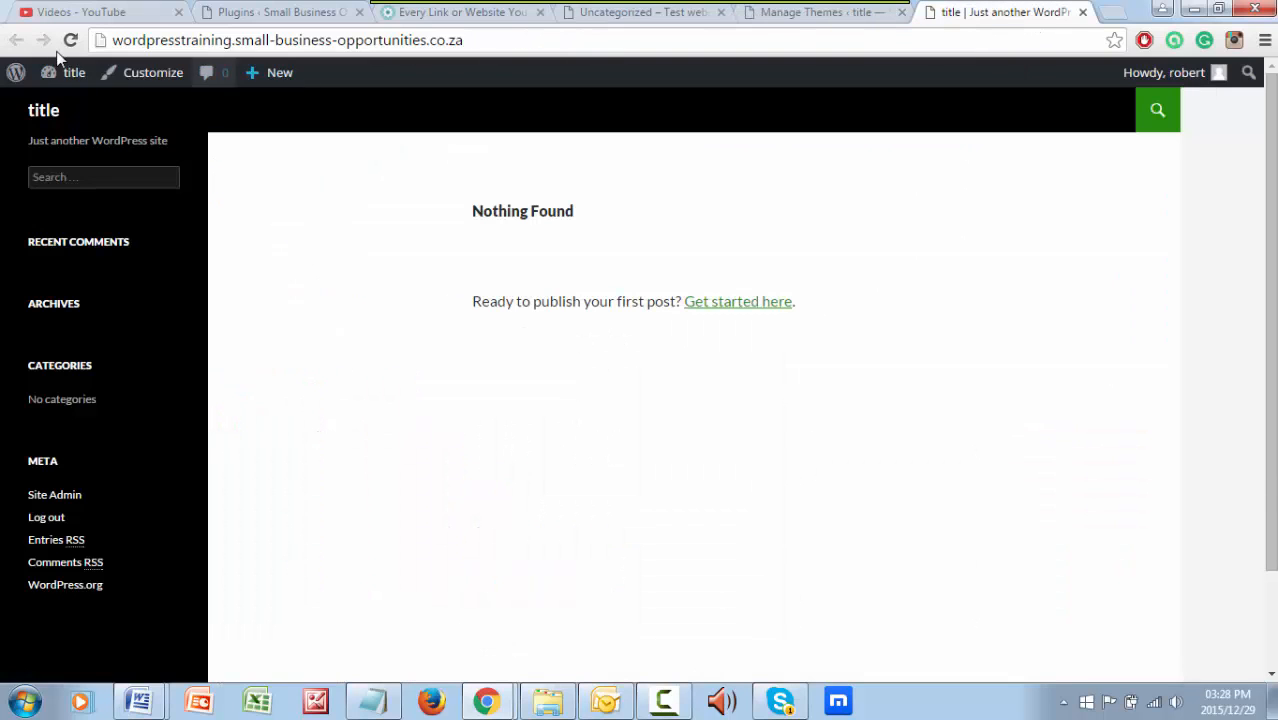
key(F5)
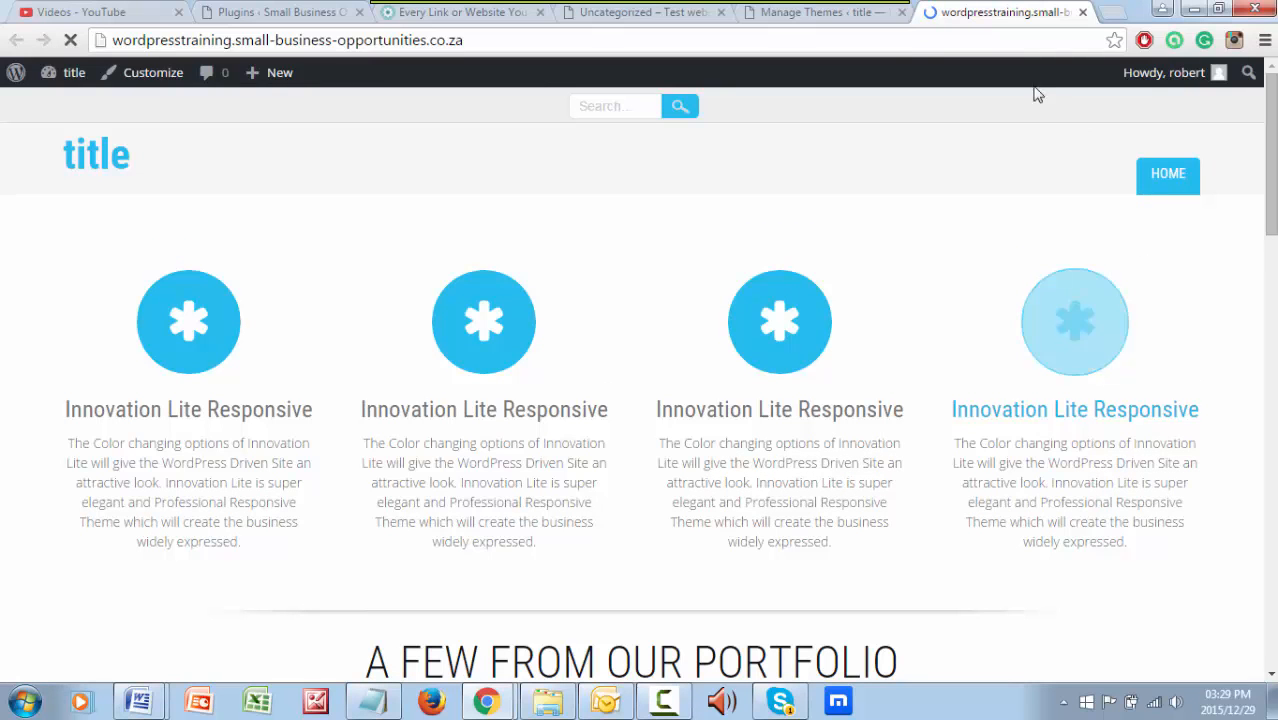
click(813, 18)
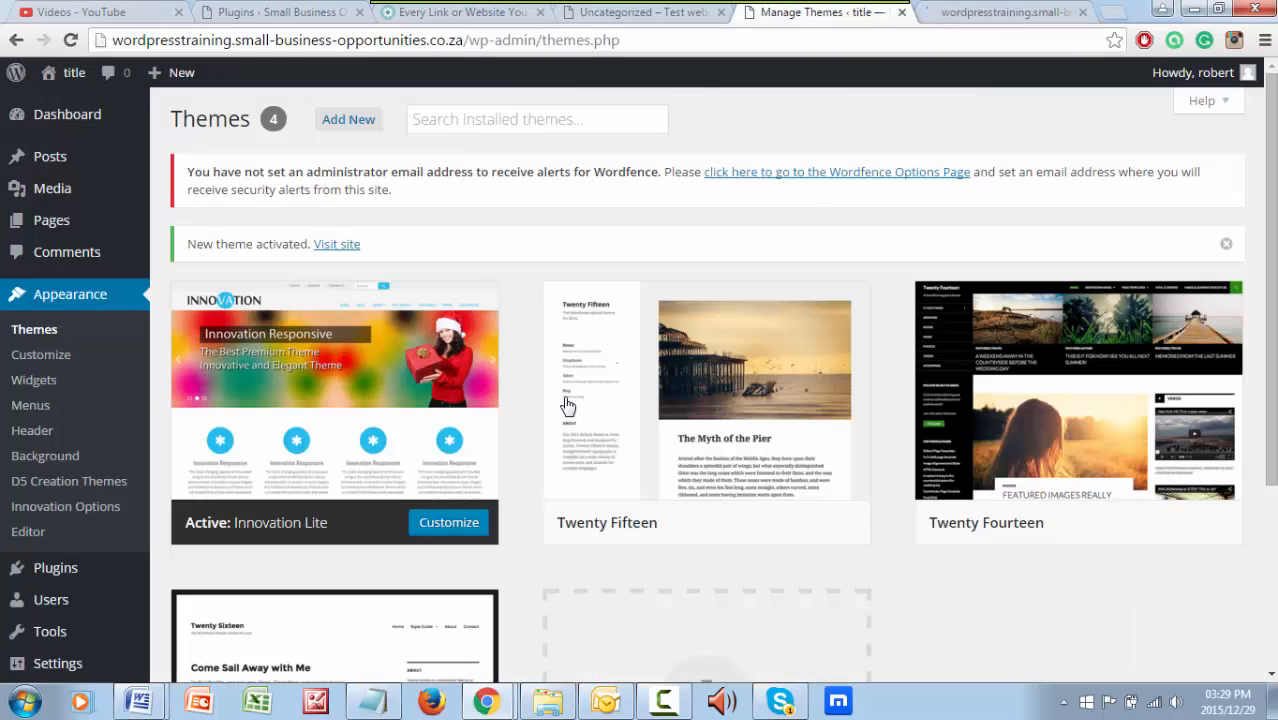
click(997, 15)
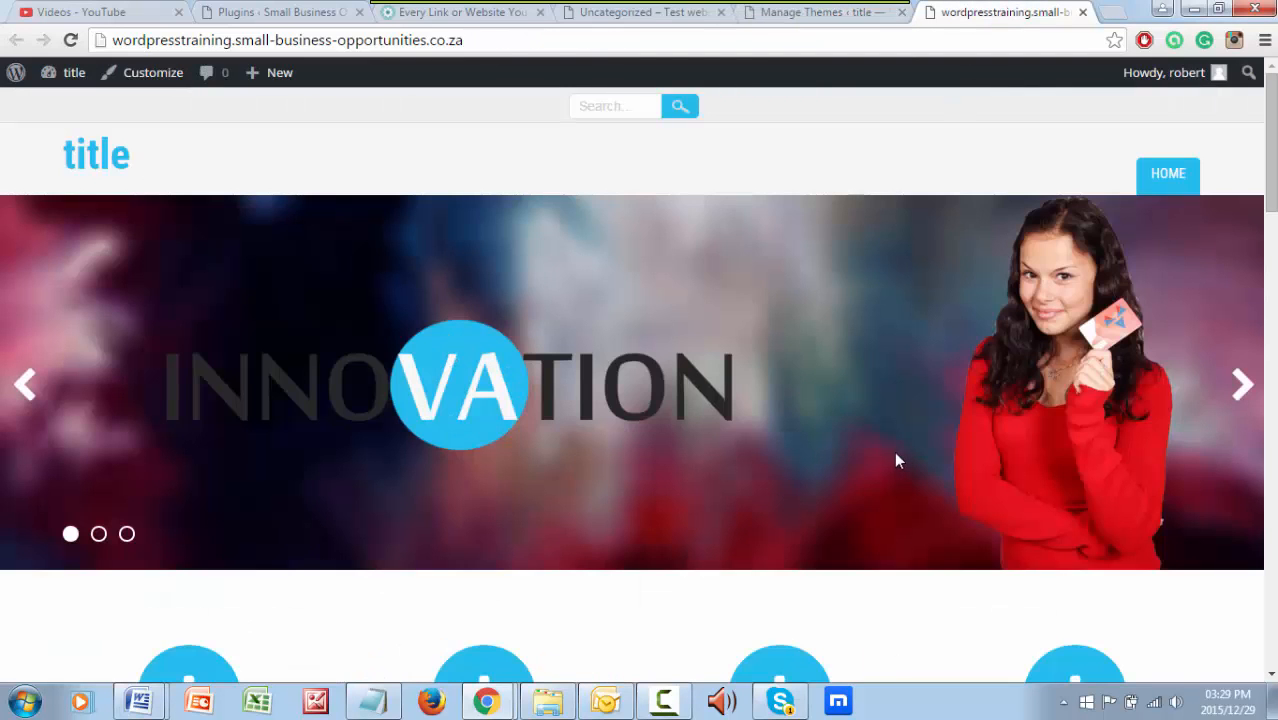
scroll(894, 451, down, 5)
scroll(894, 458, down, 10)
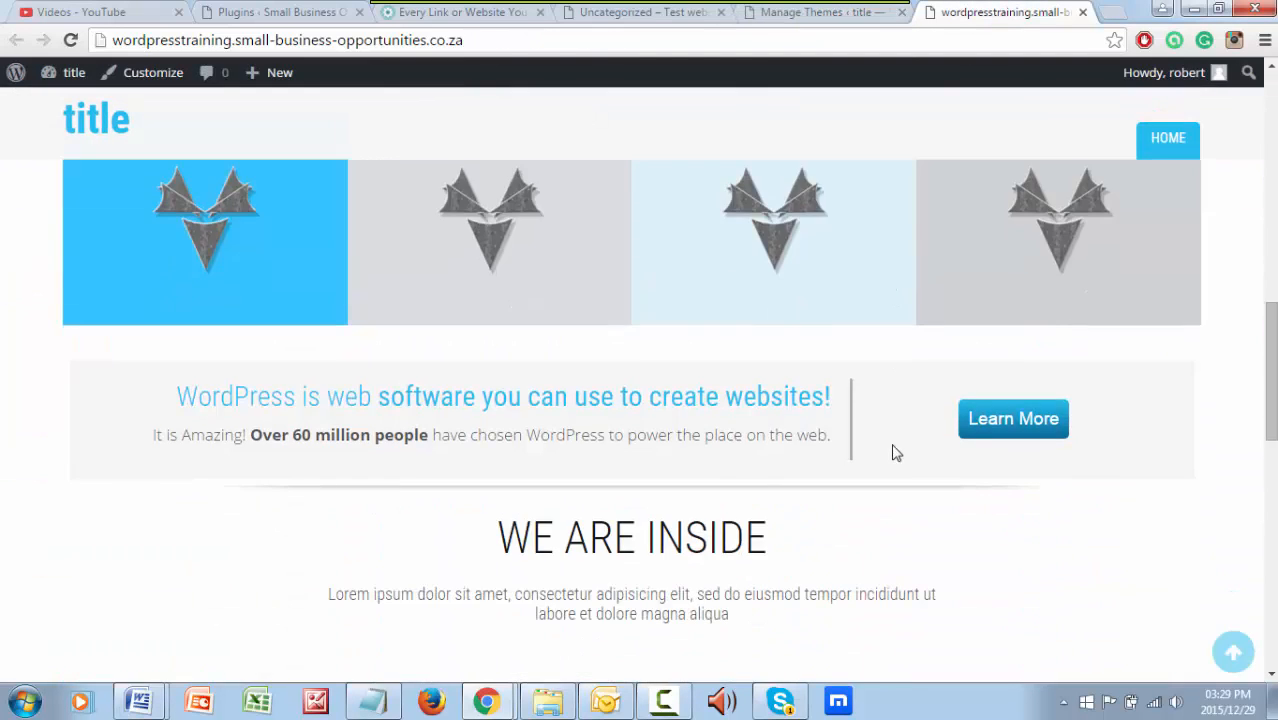
scroll(892, 455, down, 5)
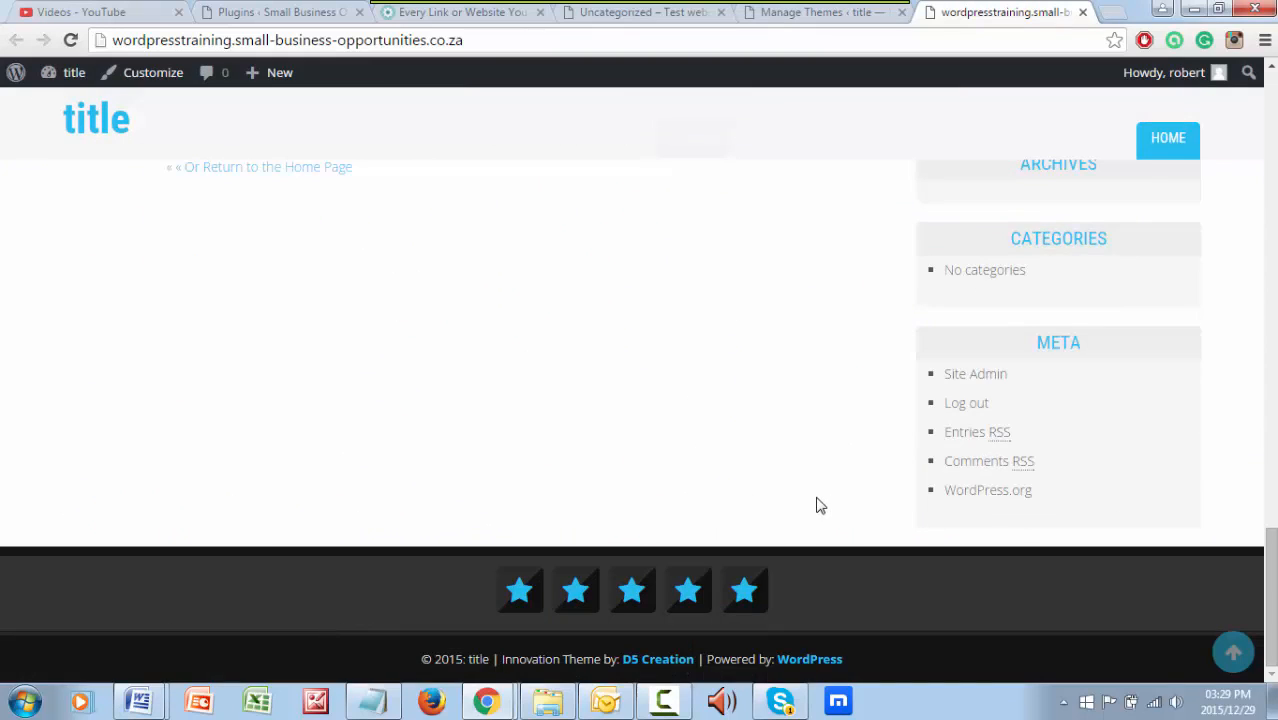
scroll(819, 480, up, 20)
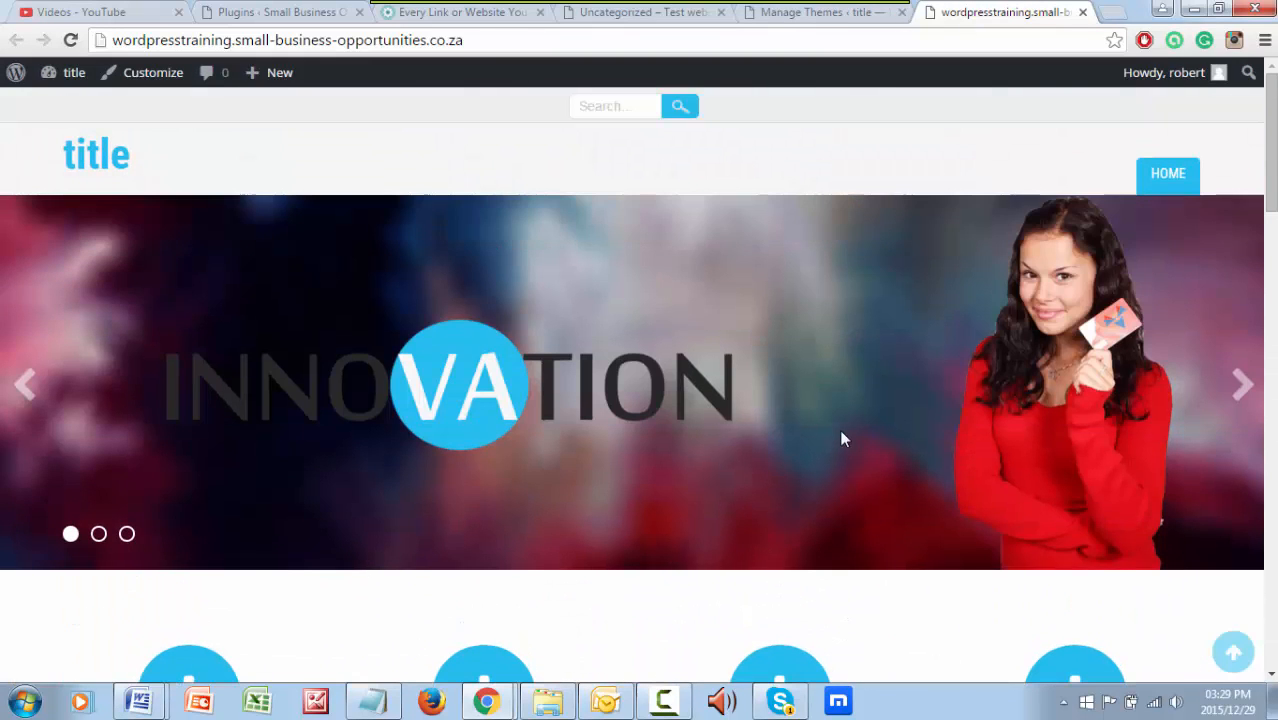
Step: Return to the training site's admin area and open the Media Library
click(810, 14)
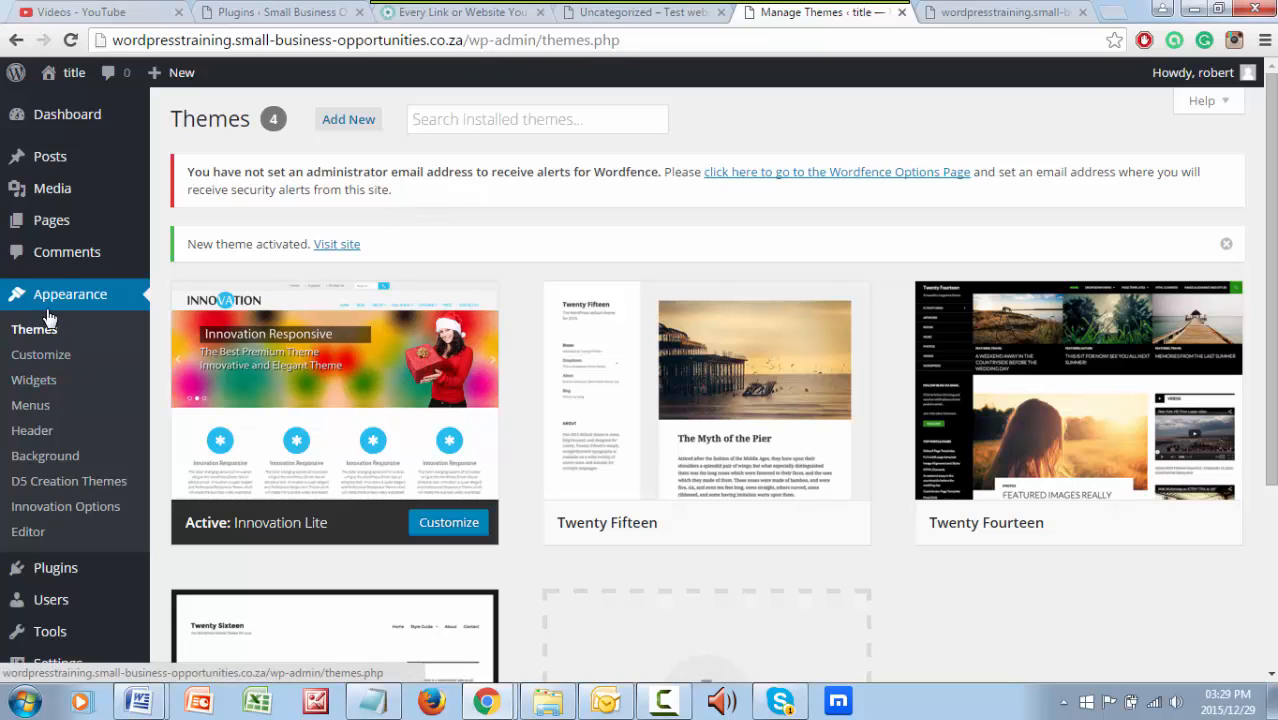
mouse_move(58, 200)
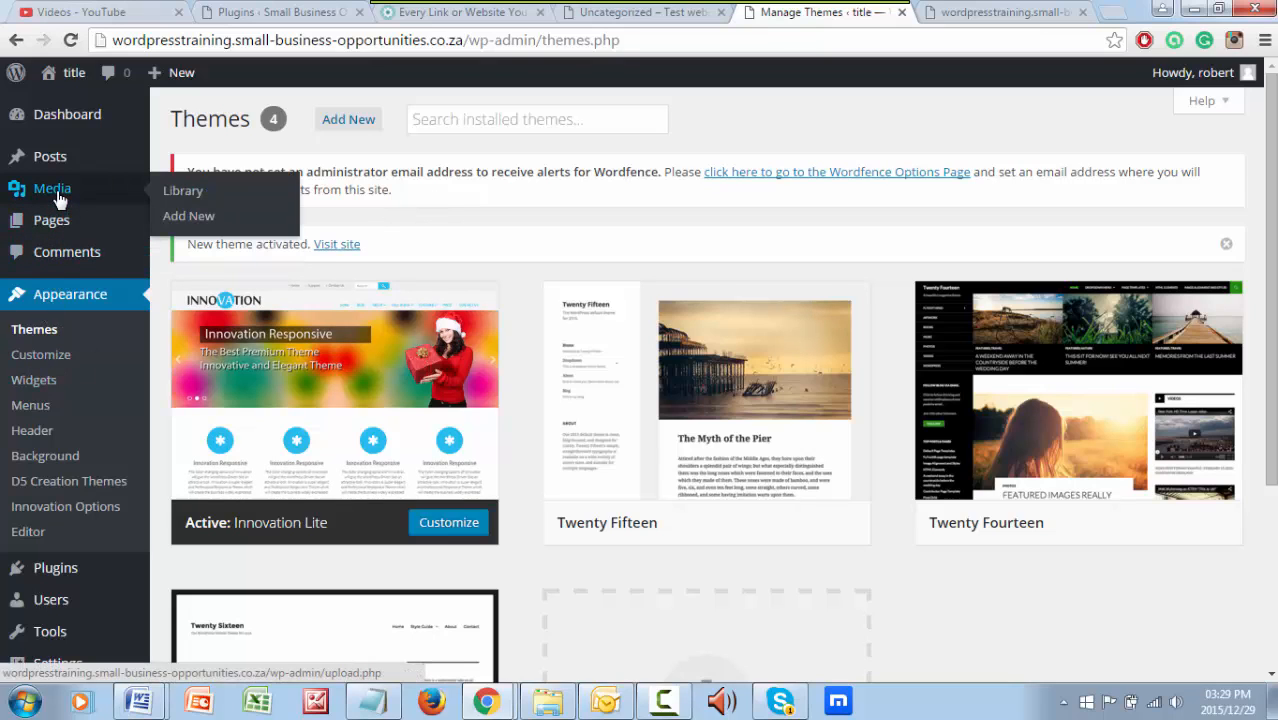
click(182, 194)
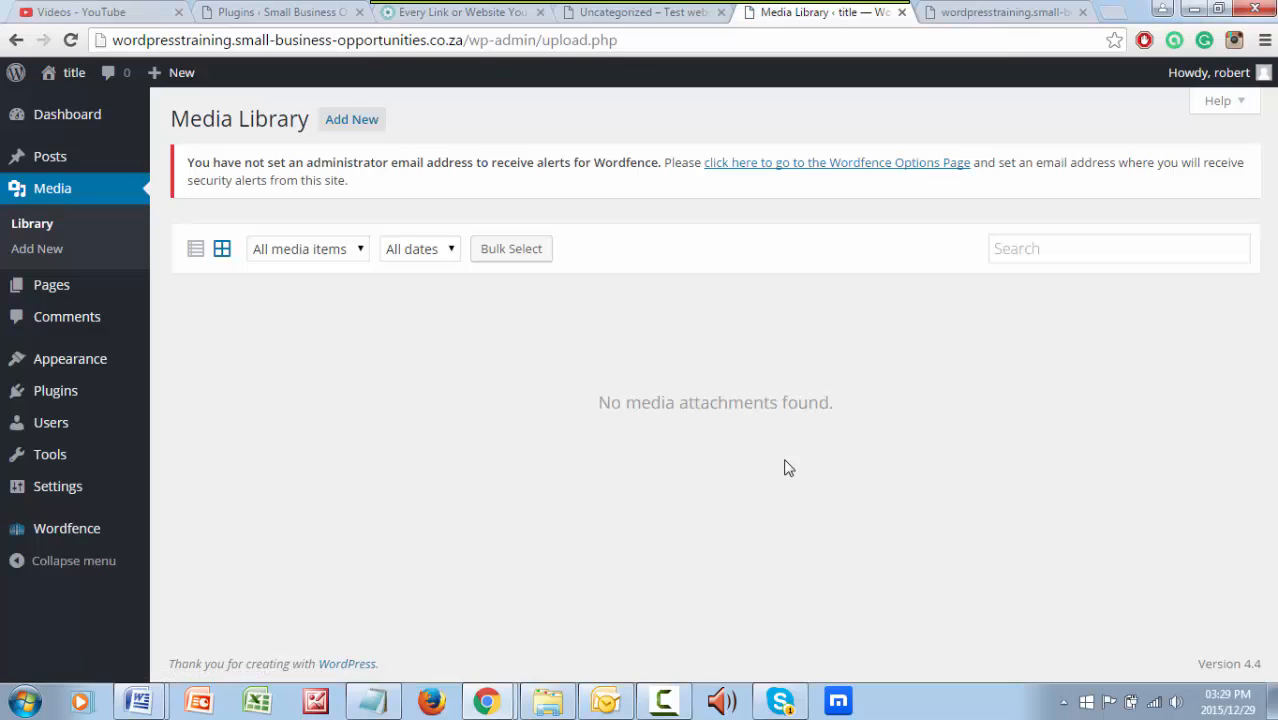
Step: Go back to the site's front end and examine the slider images, portfolio and staff sections down to the footer
click(1008, 20)
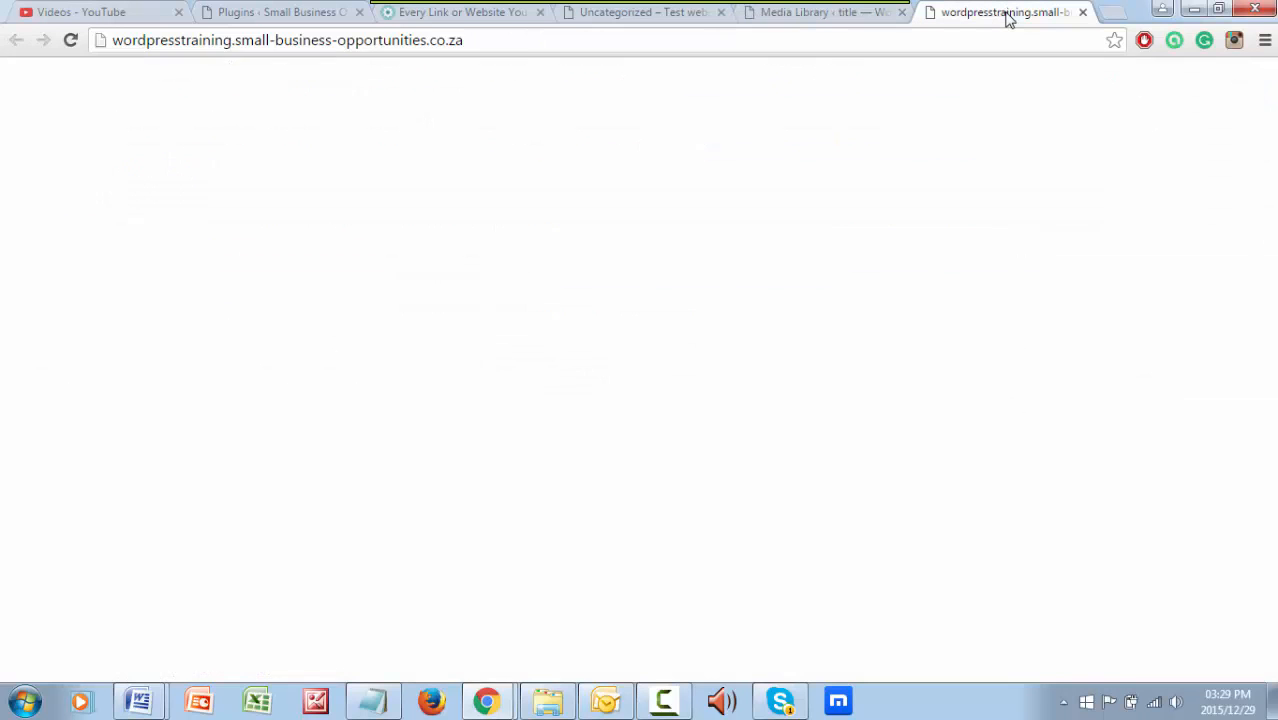
scroll(604, 431, down, 2)
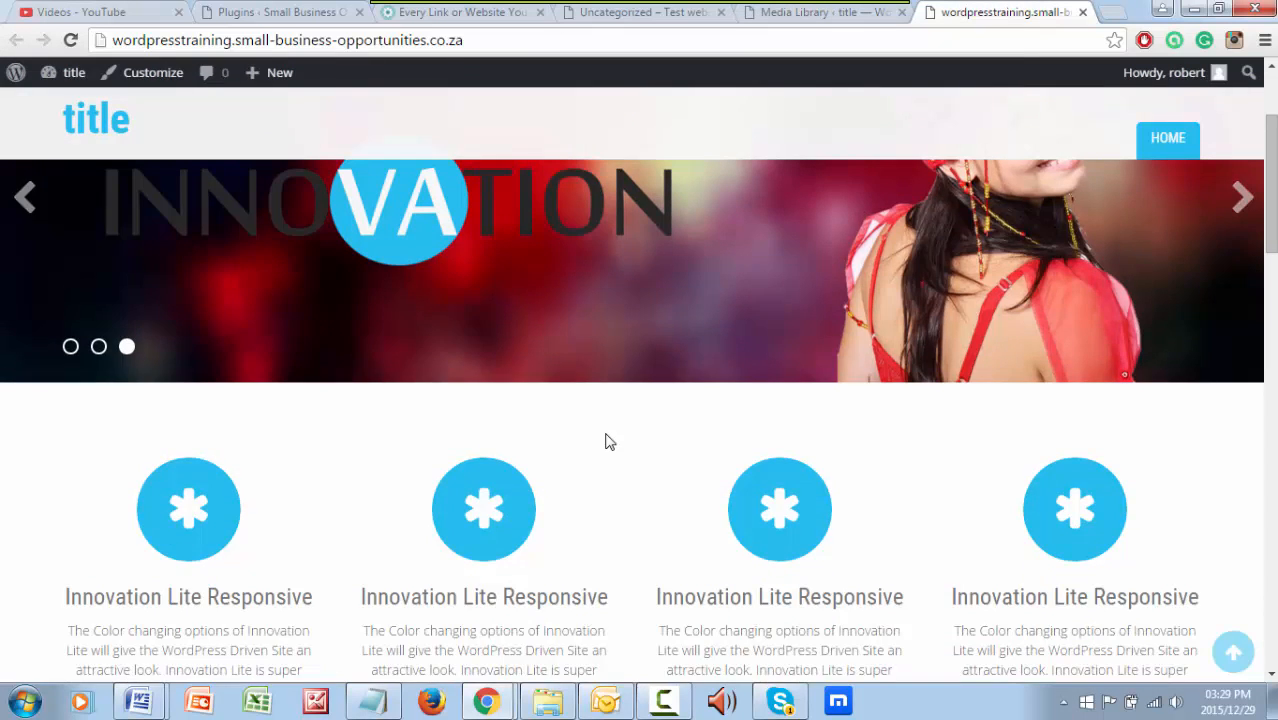
scroll(605, 441, up, 2)
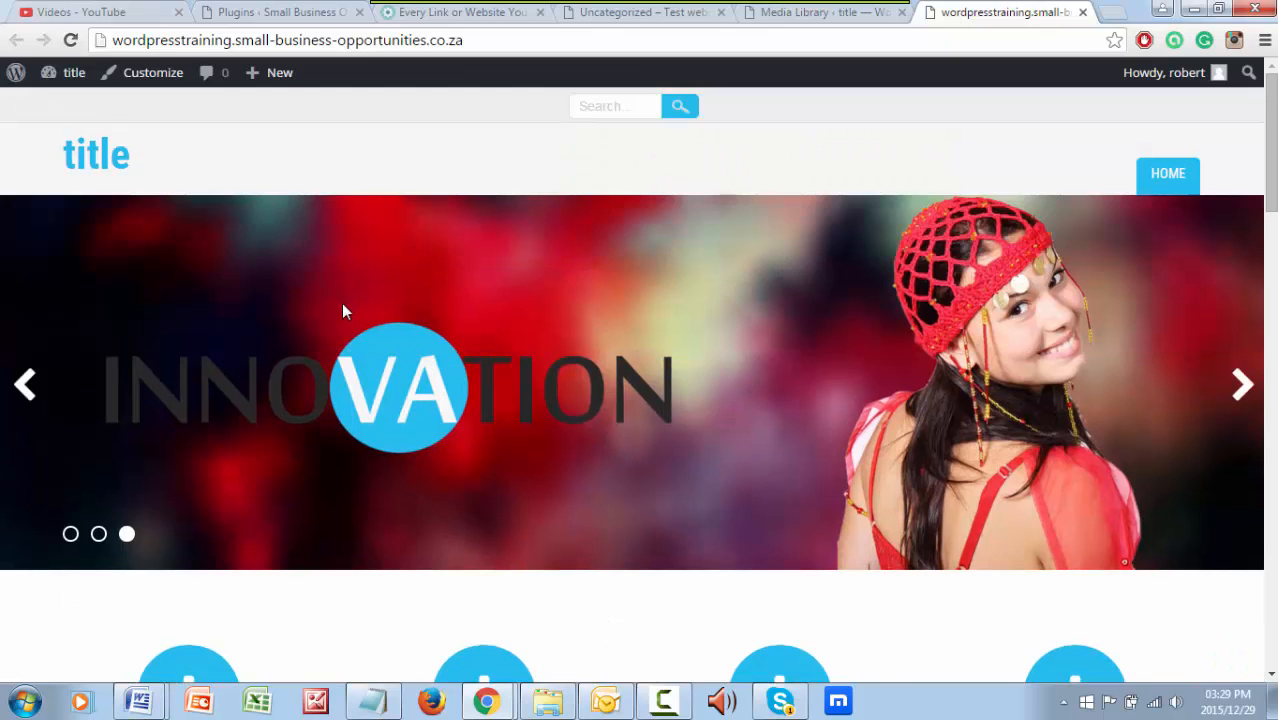
scroll(342, 308, down, 4)
scroll(688, 408, down, 9)
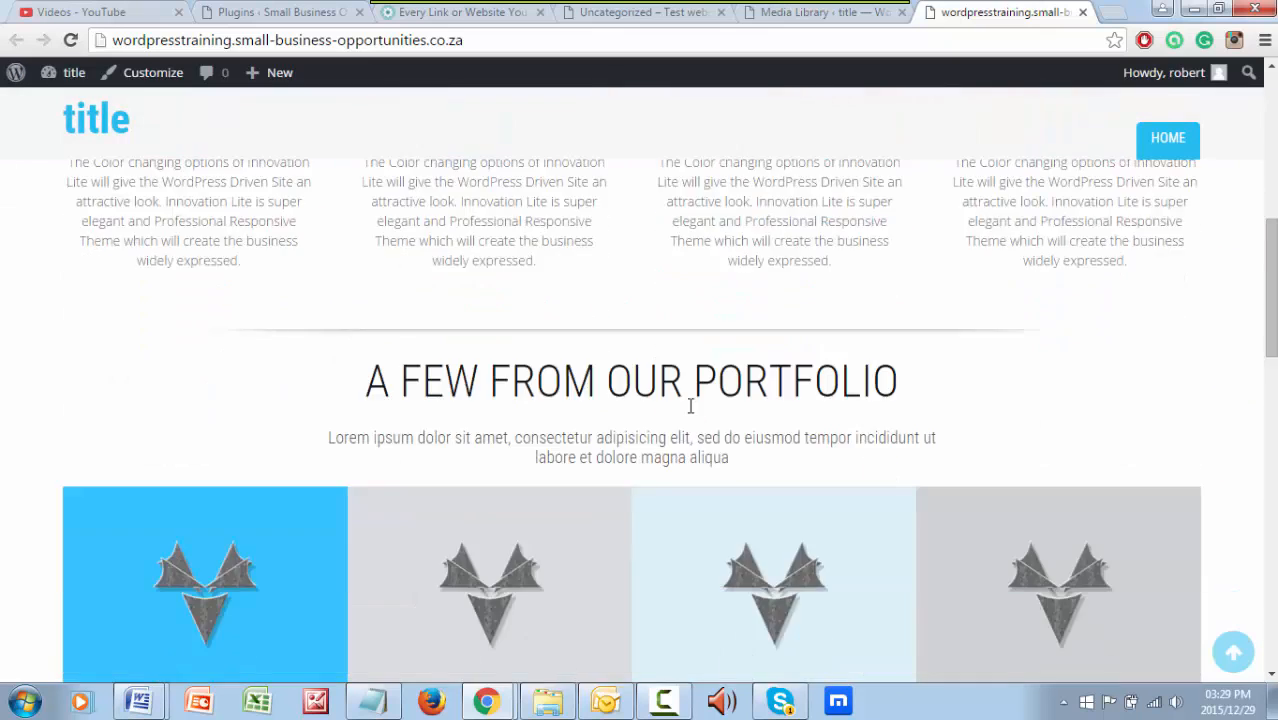
scroll(688, 408, down, 6)
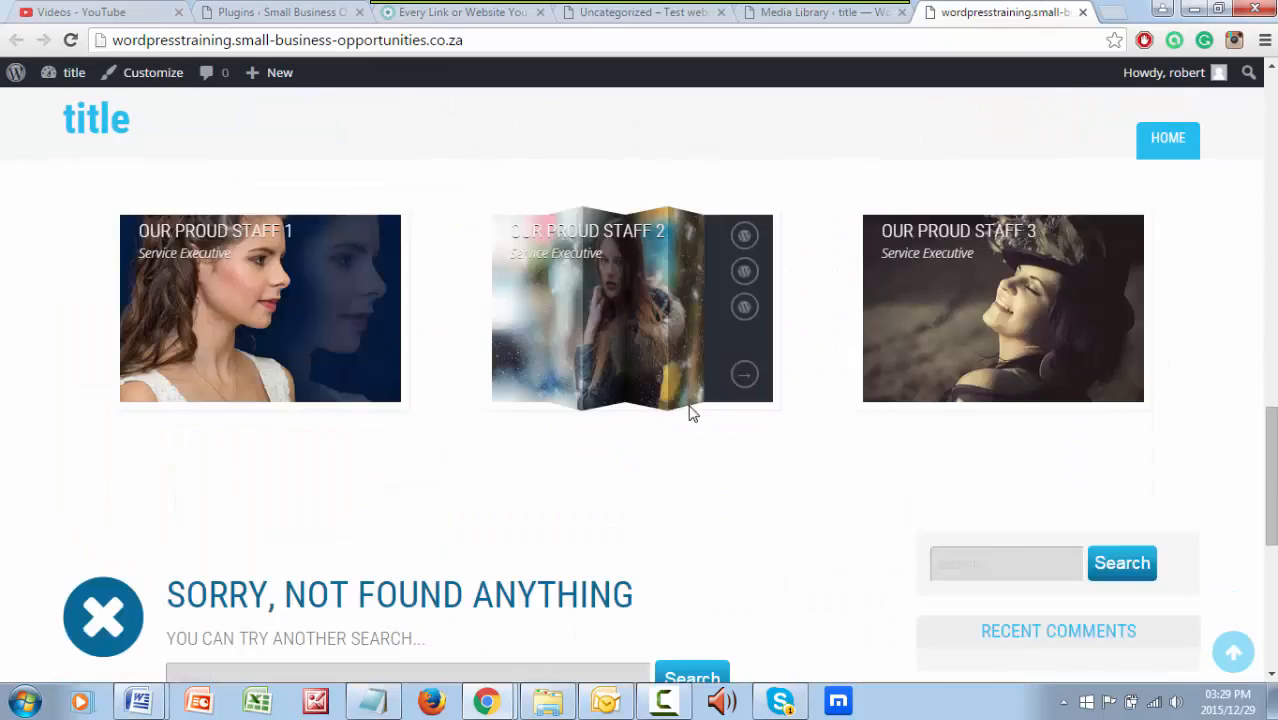
scroll(692, 415, down, 3)
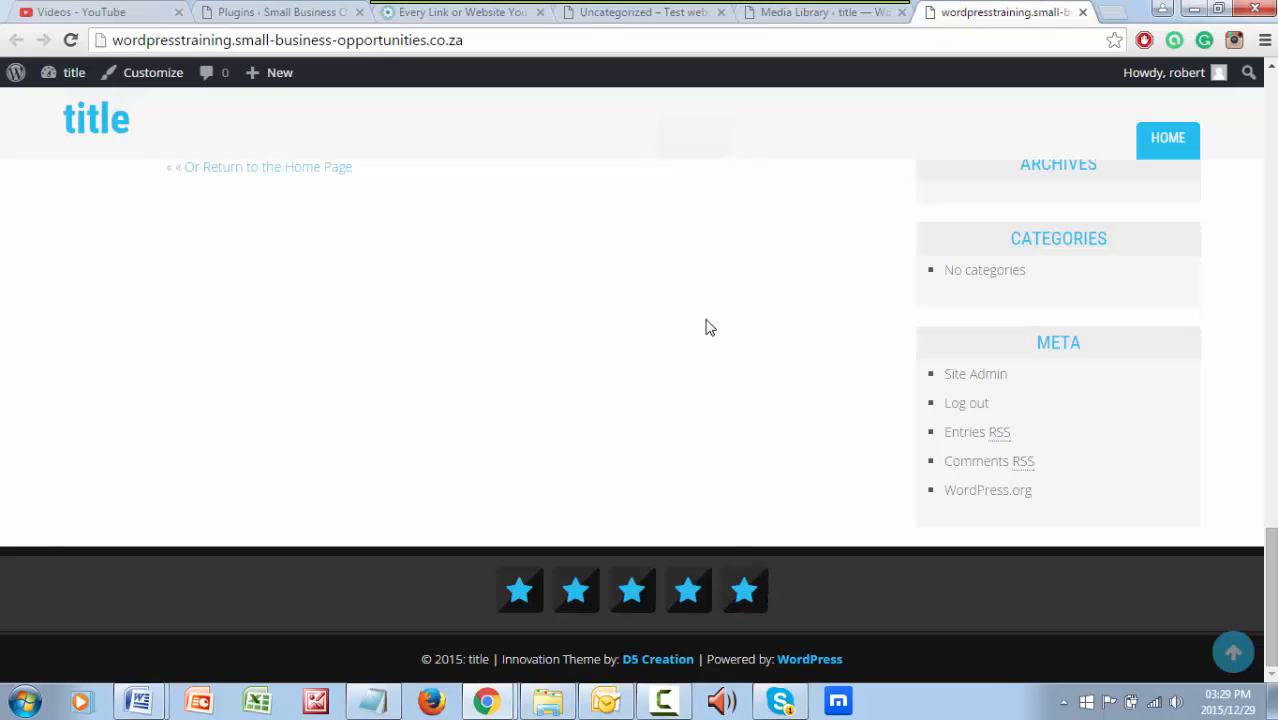
Step: Examine the home page's slider, the four Innovation Lite Responsive feature blocks and the start of the portfolio section
scroll(705, 328, up, 15)
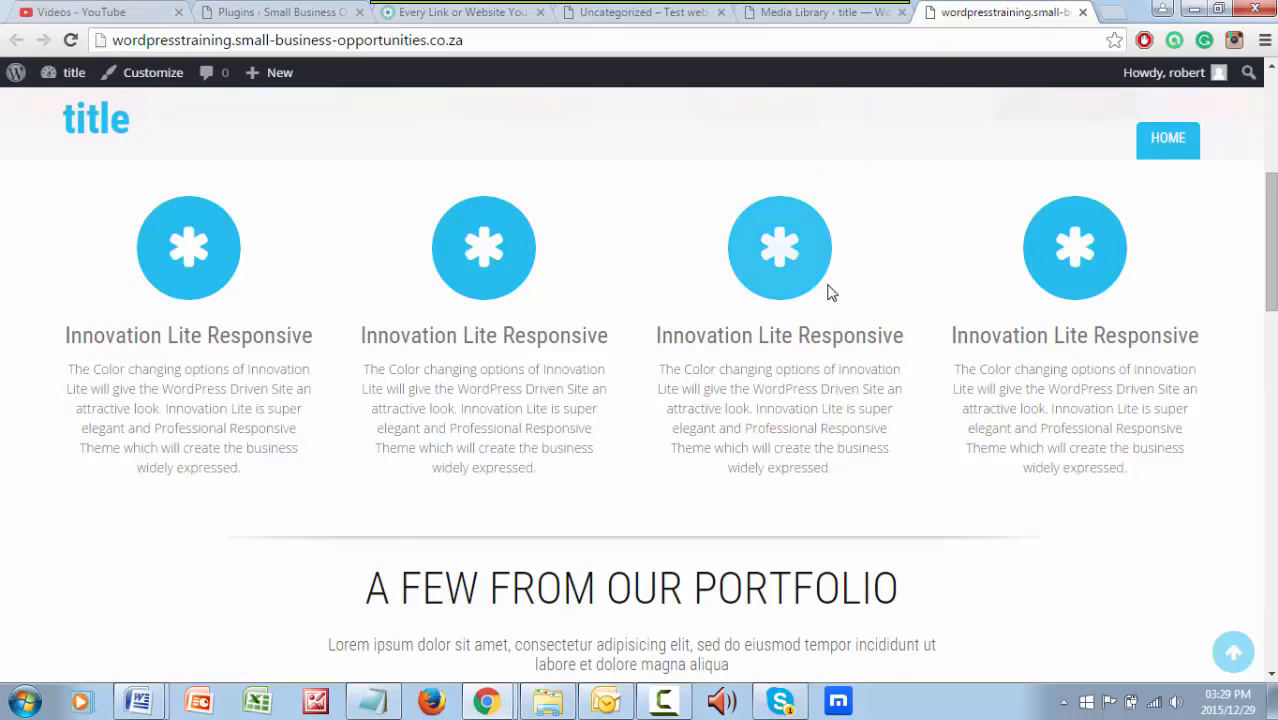
scroll(828, 292, up, 5)
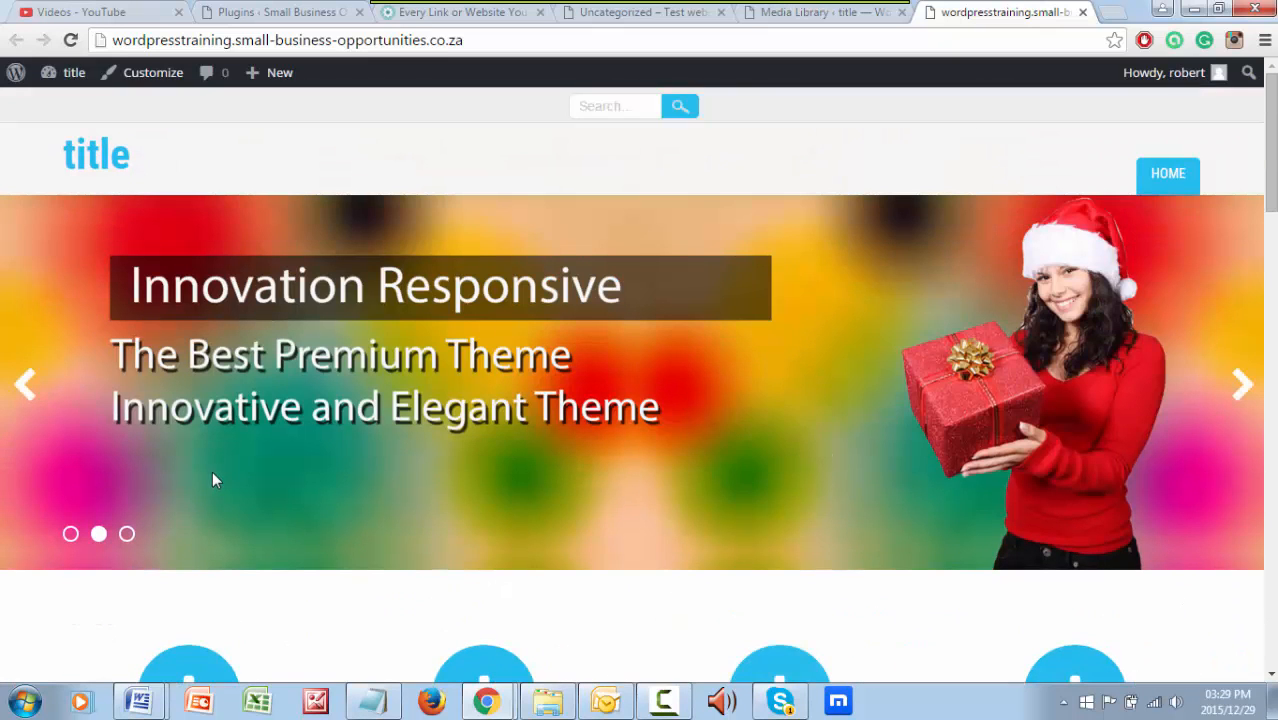
scroll(212, 480, down, 1)
scroll(470, 530, up, 1)
scroll(520, 520, down, 3)
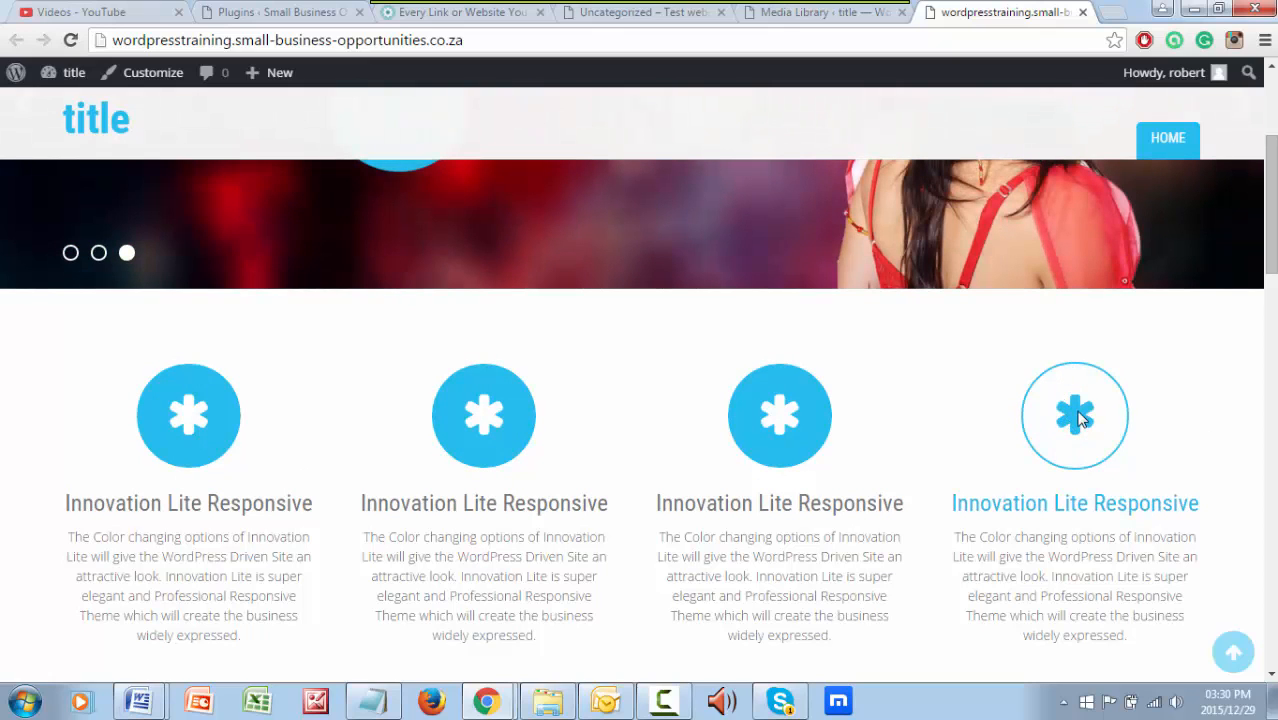
scroll(1078, 418, down, 4)
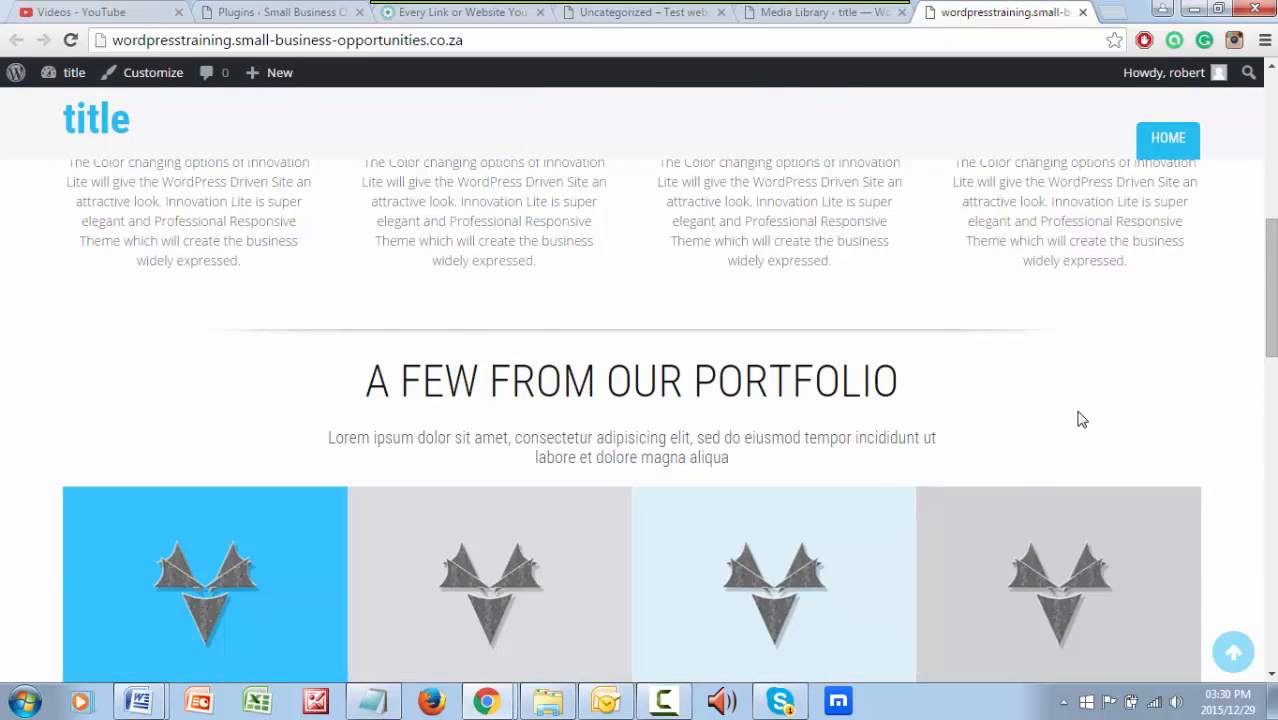
scroll(1078, 418, up, 5)
scroll(1078, 418, down, 1)
scroll(1078, 418, down, 1)
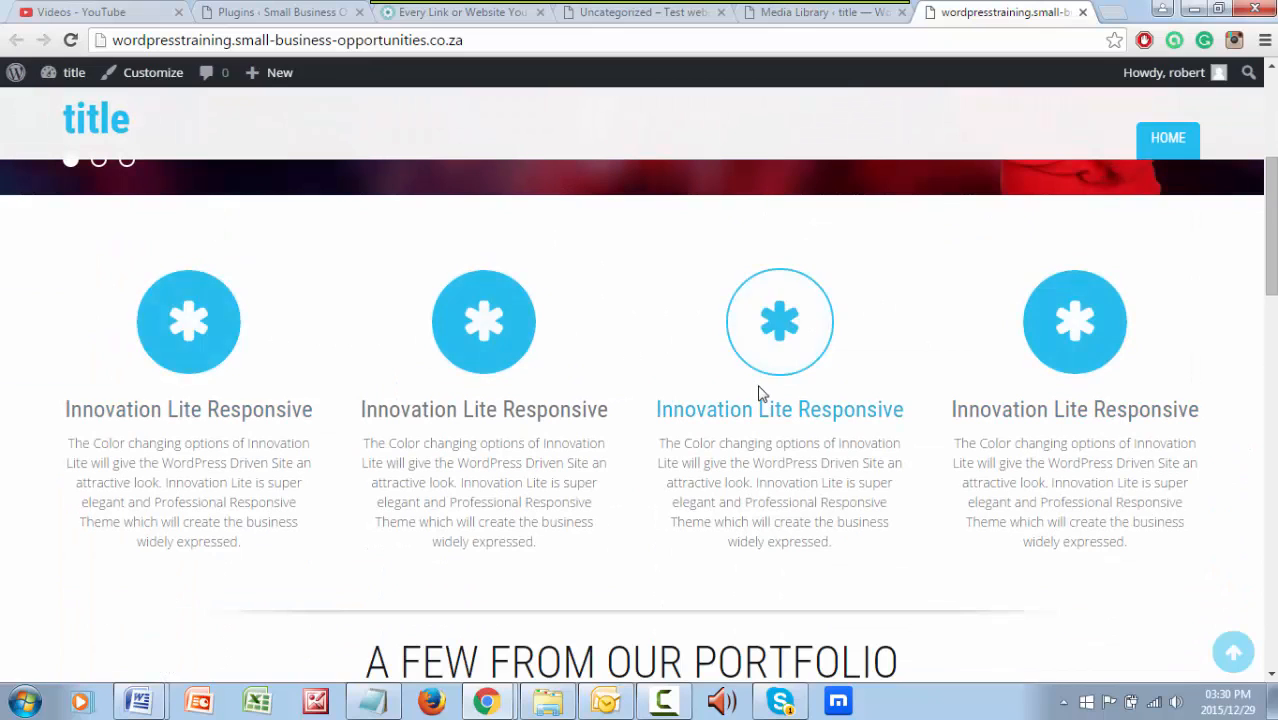
scroll(759, 390, down, 1)
scroll(759, 390, up, 3)
scroll(759, 388, up, 1)
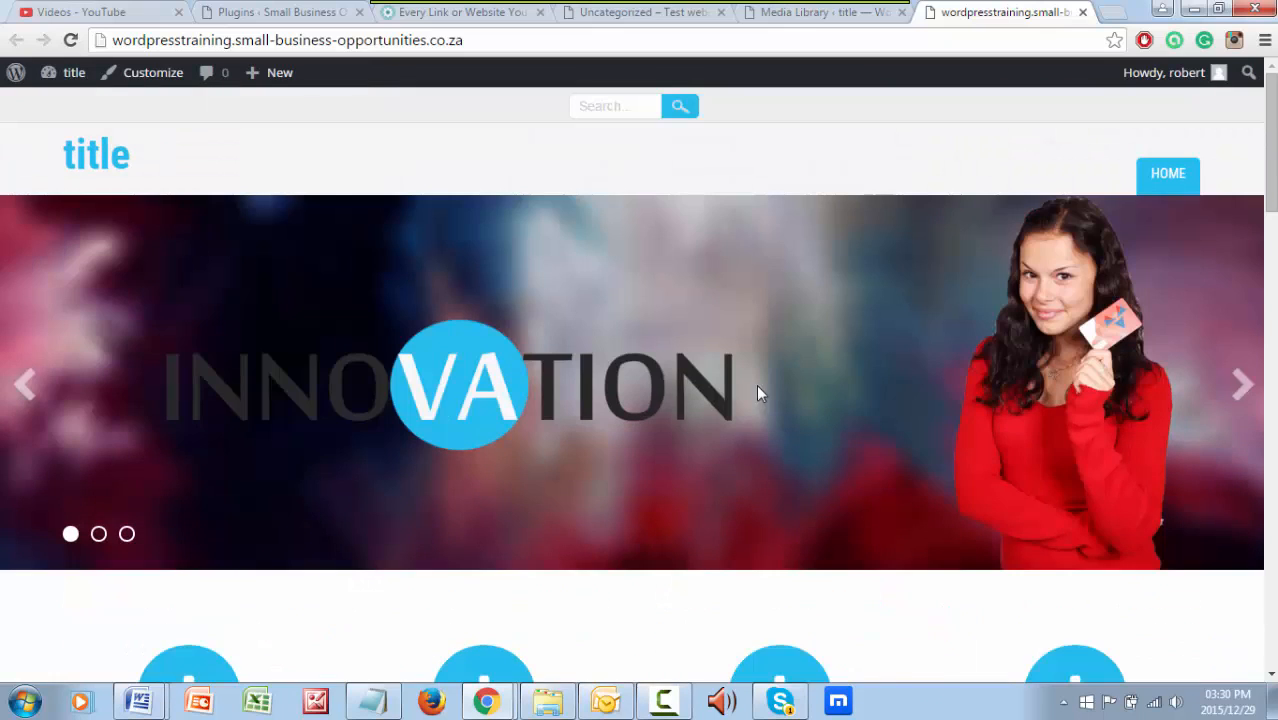
Step: Step backwards through the images of the home page slider
click(27, 386)
click(31, 388)
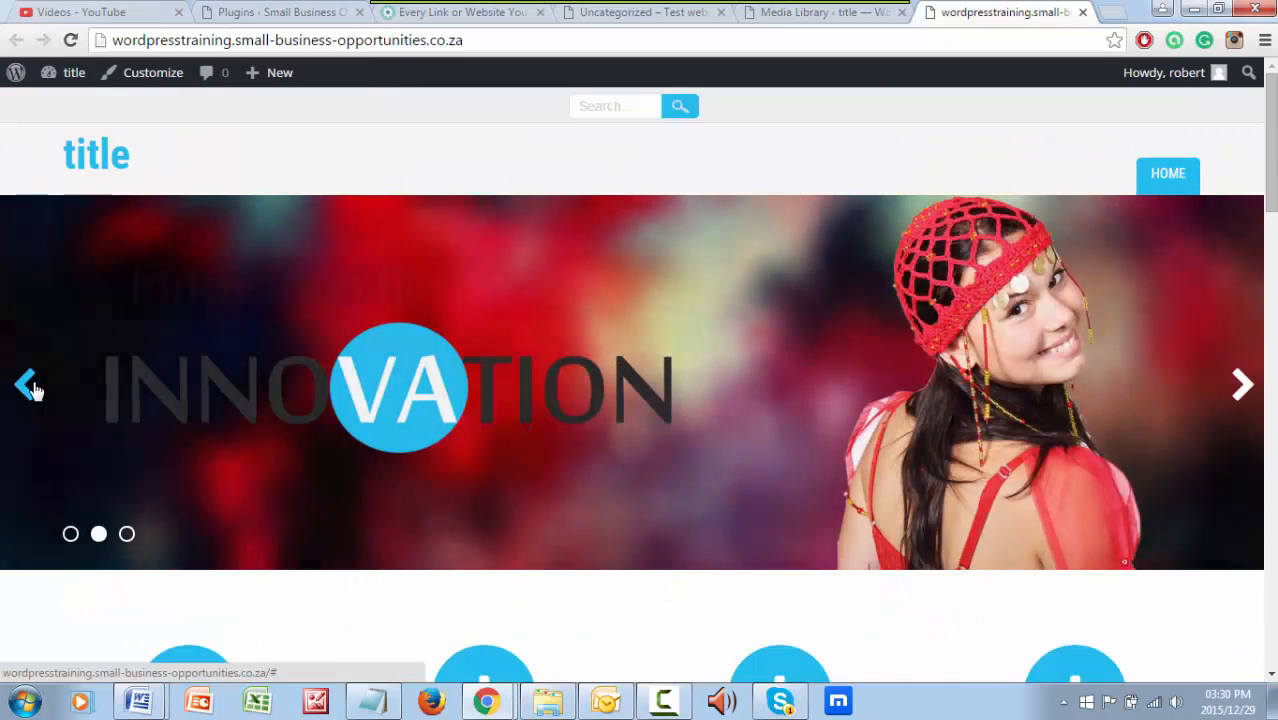
click(36, 389)
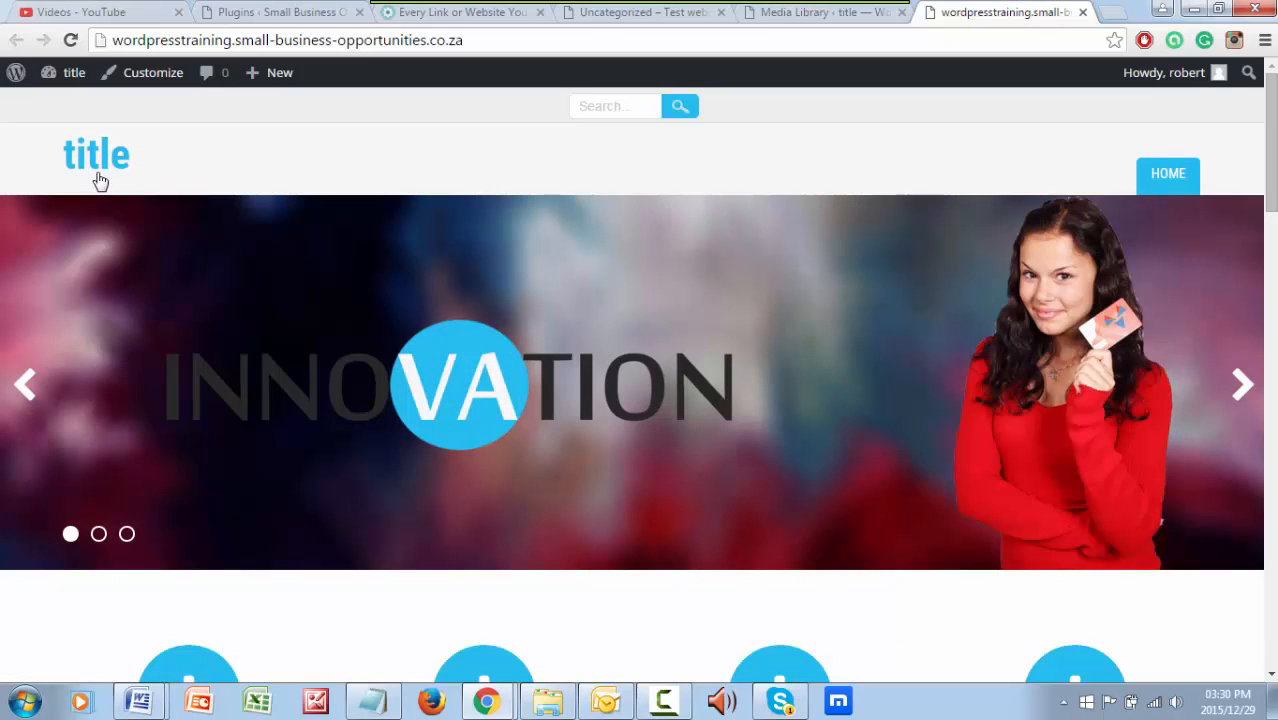
Step: Review the home page from the feature blocks and portfolio projects down to the sidebar widgets, and return to the slider
scroll(888, 342, down, 5)
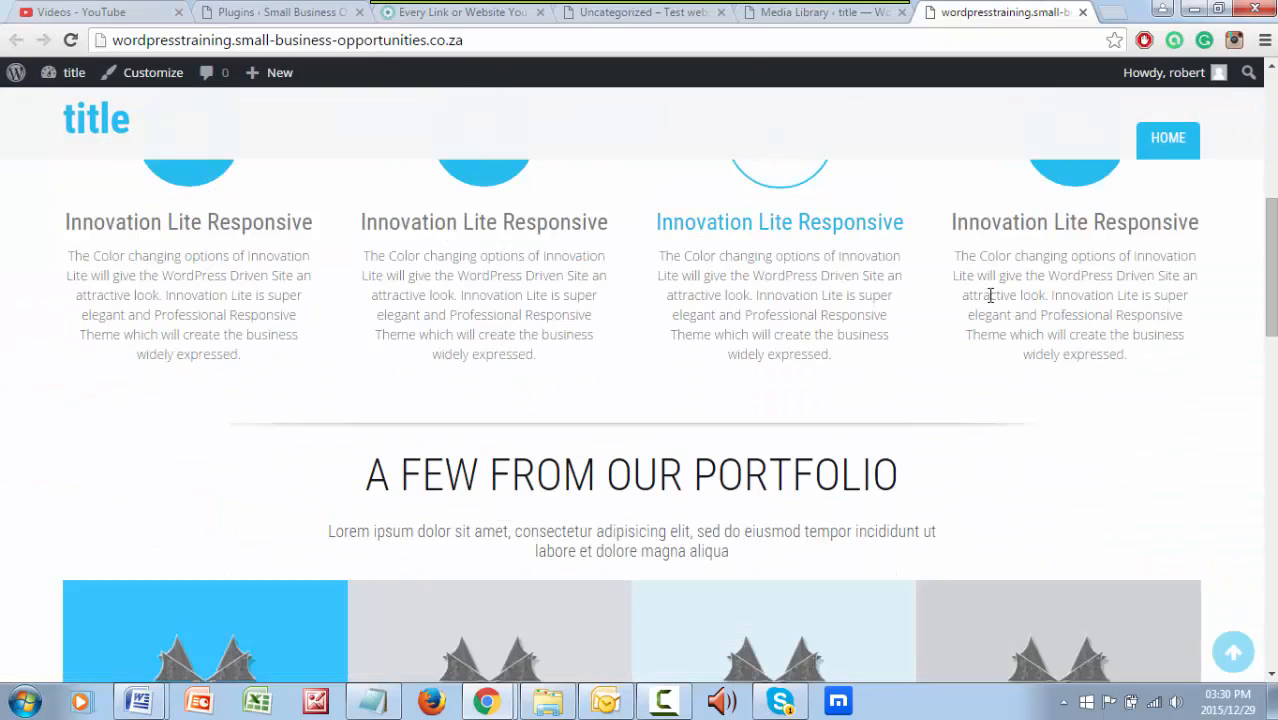
scroll(990, 294, up, 4)
scroll(860, 360, down, 5)
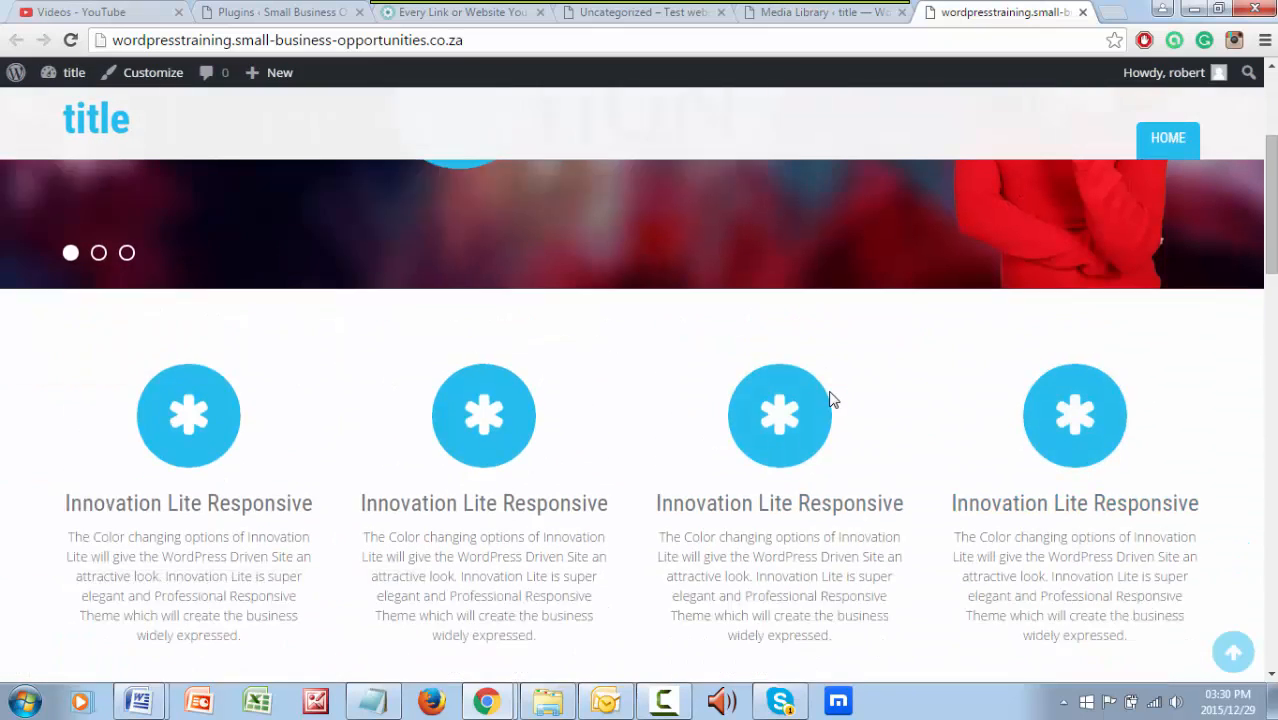
scroll(831, 391, down, 1)
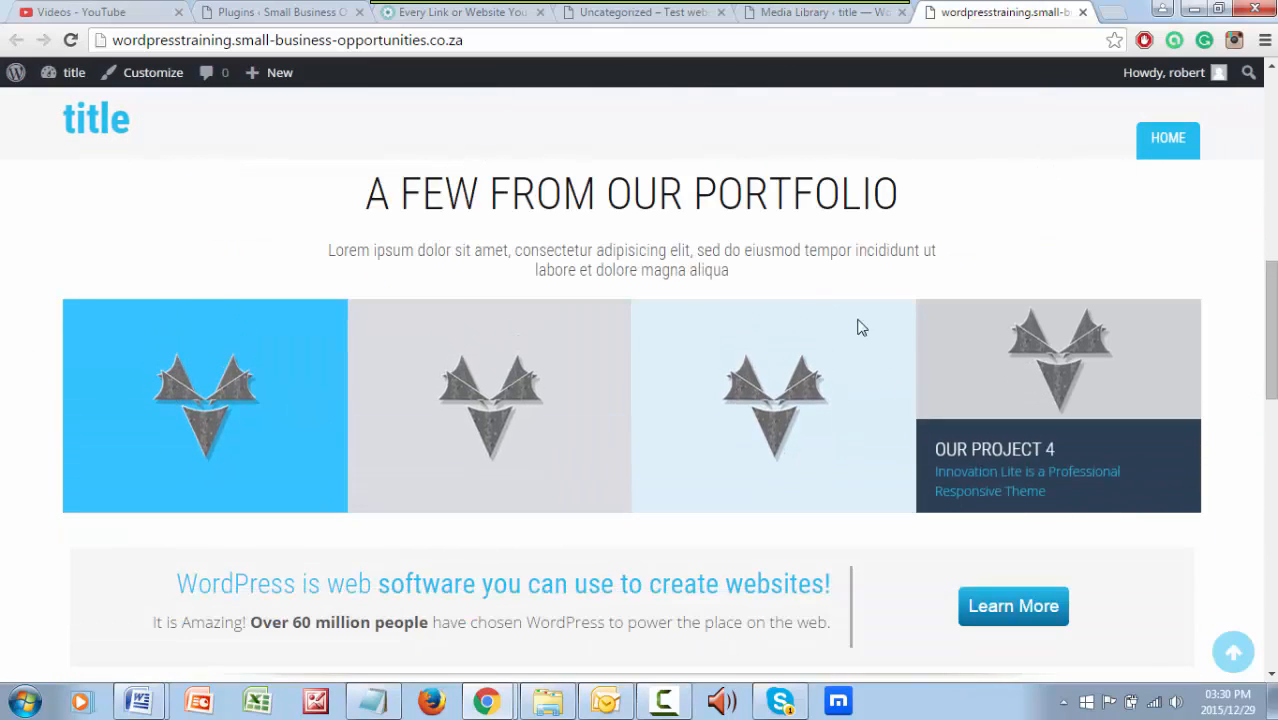
scroll(776, 290, down, 6)
scroll(598, 373, down, 5)
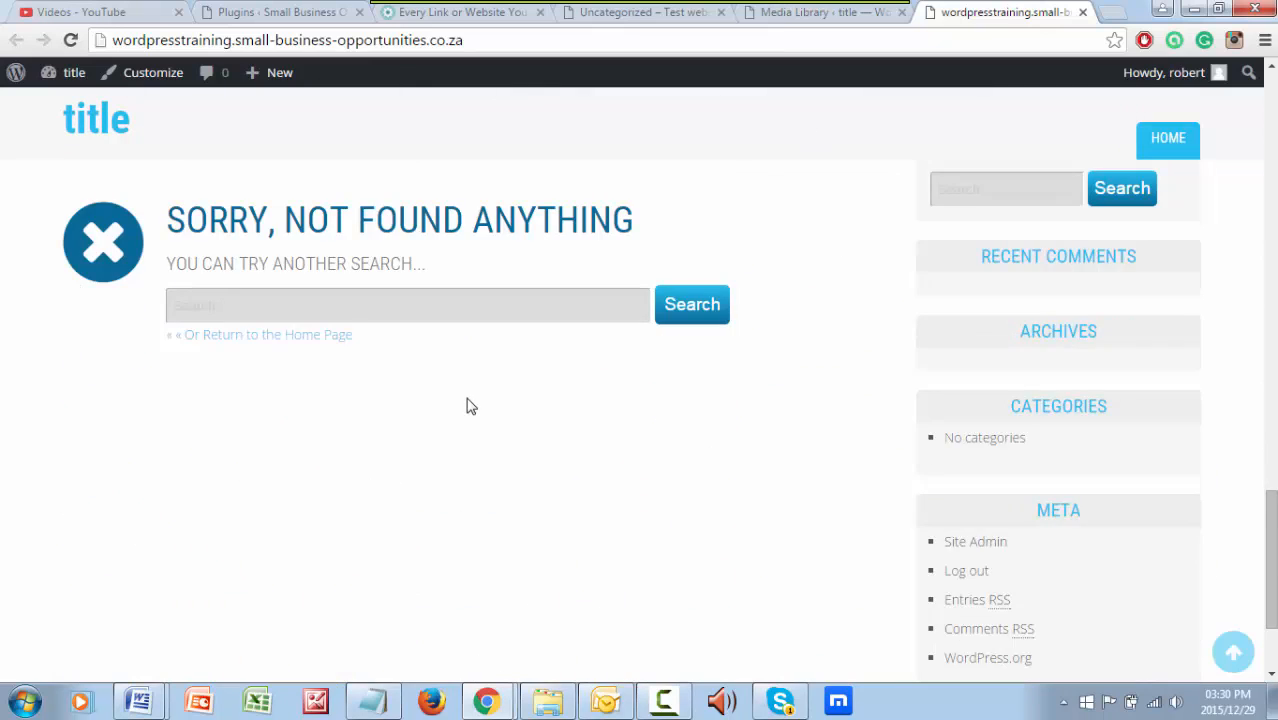
scroll(476, 402, up, 12)
scroll(474, 369, up, 4)
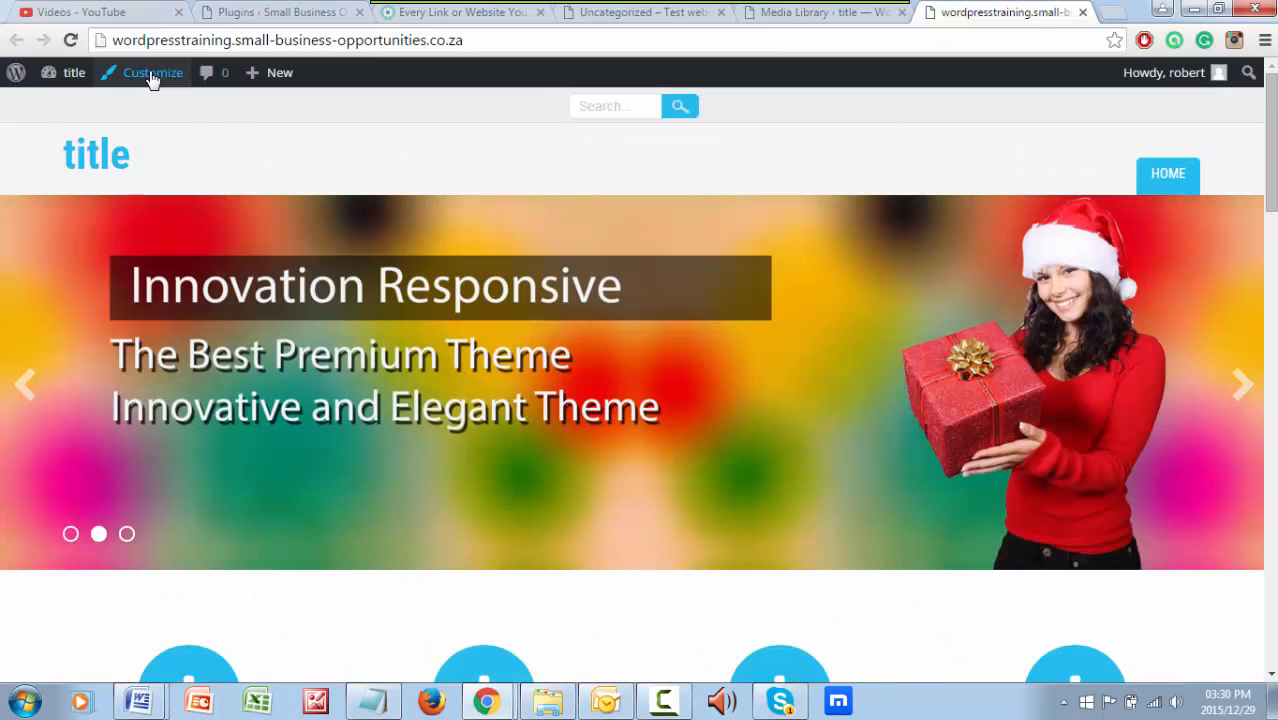
mouse_move(75, 80)
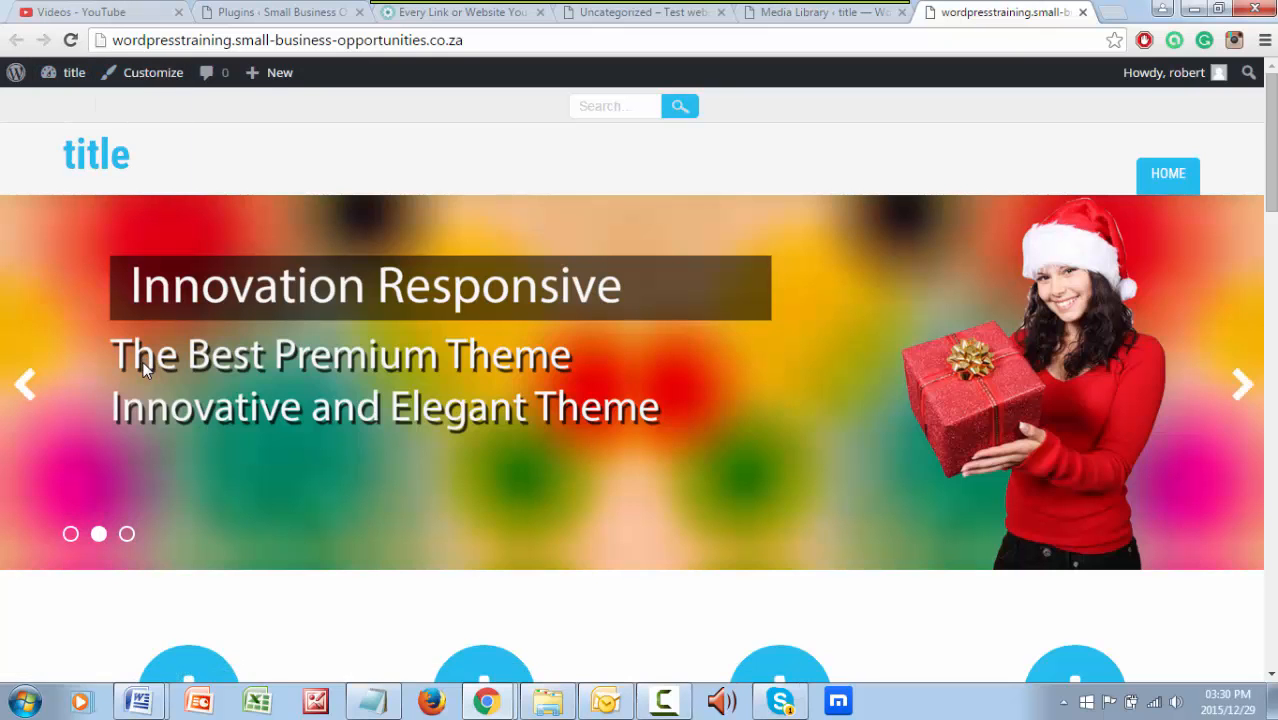
scroll(143, 365, down, 4)
scroll(141, 372, up, 4)
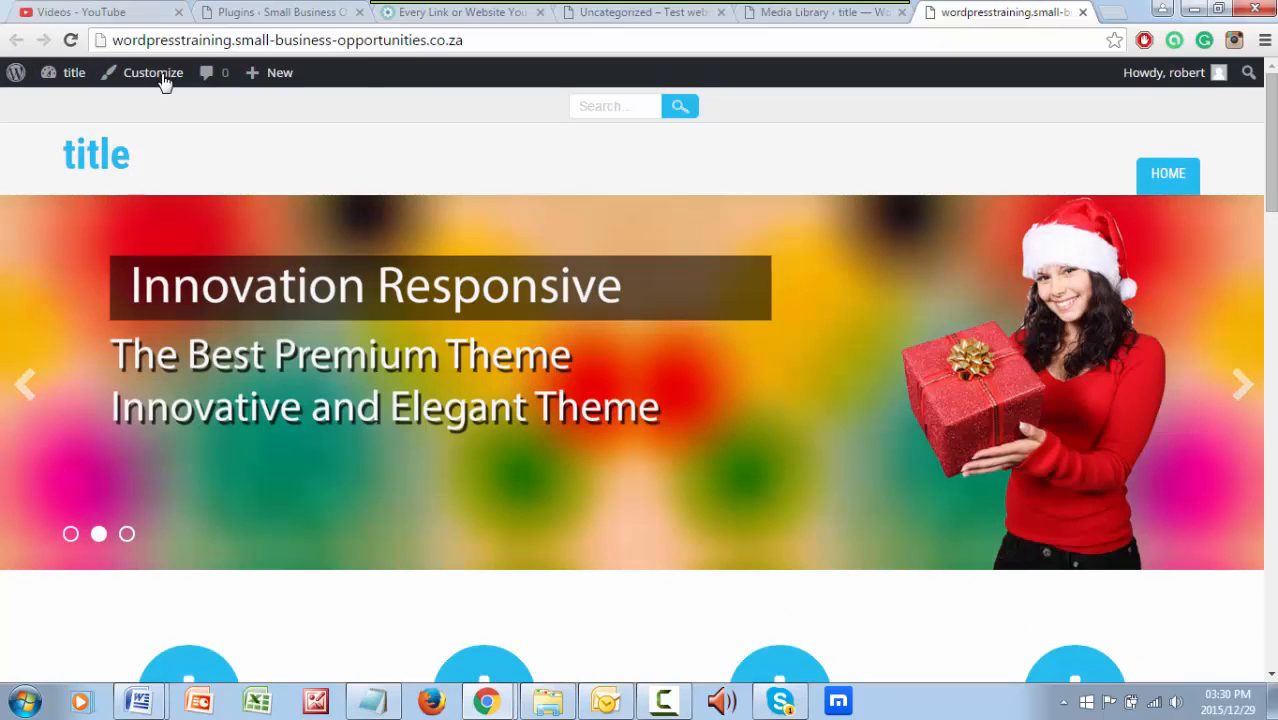